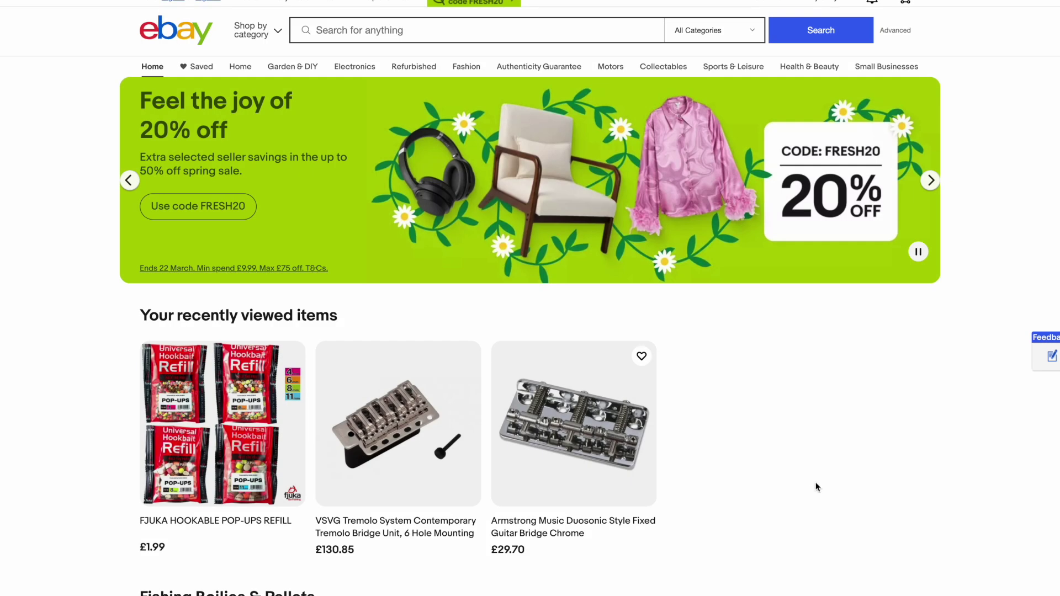
# Scroll through the refurbished Dyson Airwrap listing's description.
pyautogui.scroll(-10, 375, 239)
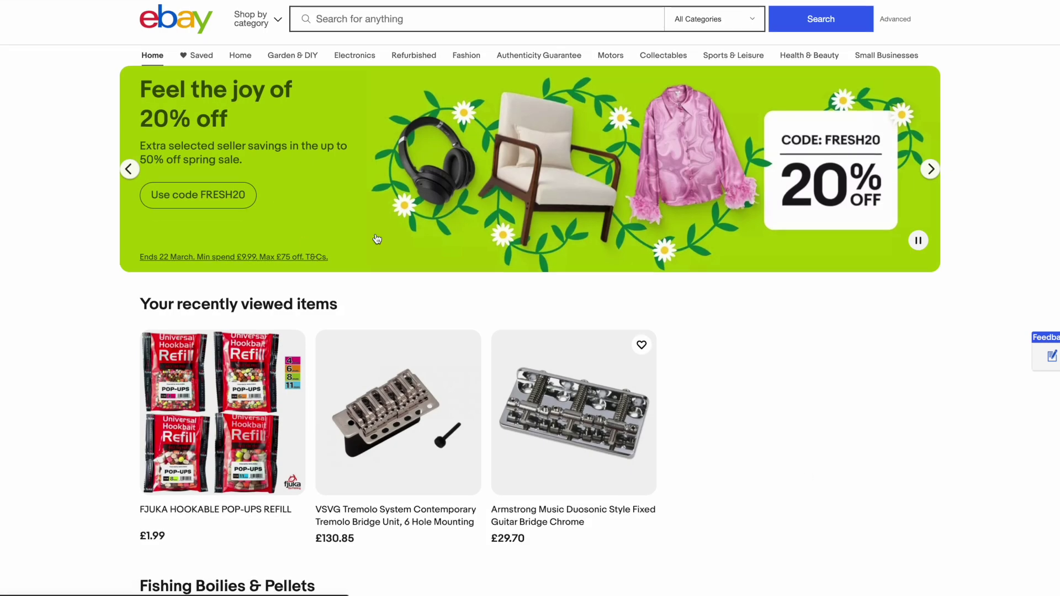
pyautogui.scroll(-5, 376, 239)
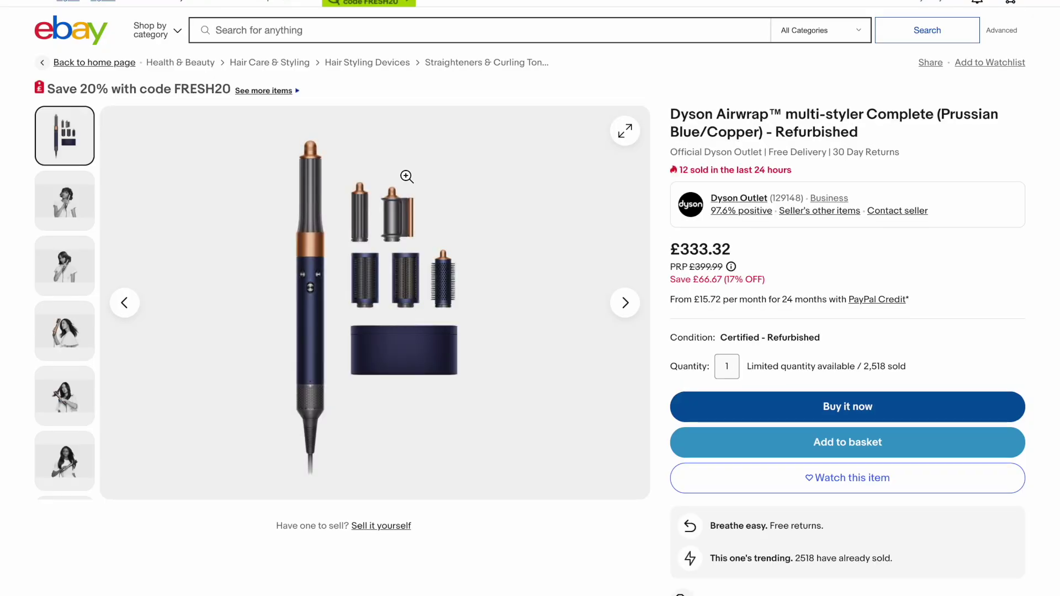
pyautogui.scroll(-9, 399, 168)
pyautogui.scroll(-9, 400, 172)
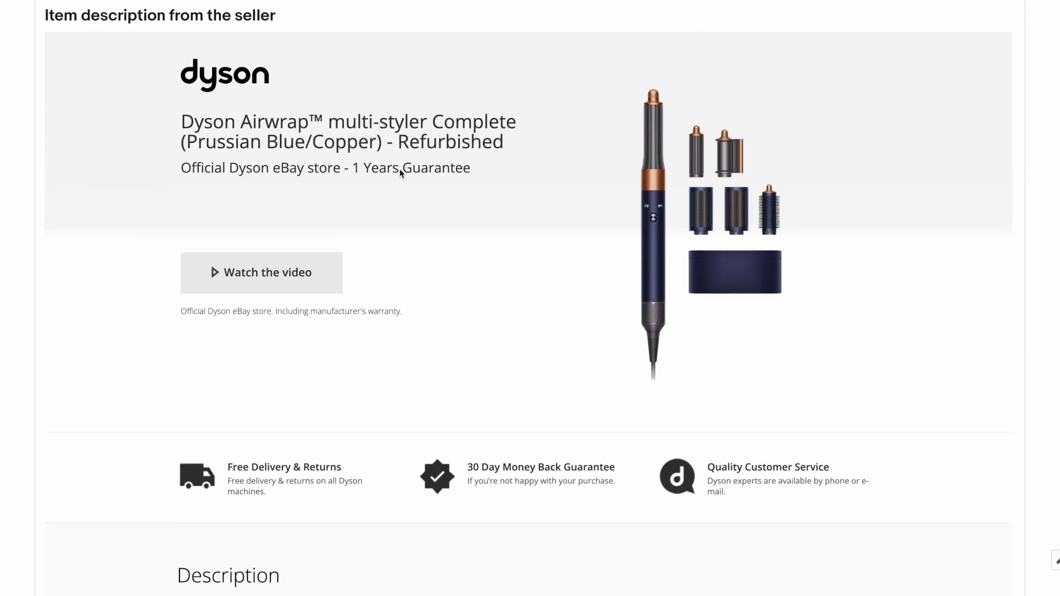
pyautogui.scroll(-15, 400, 172)
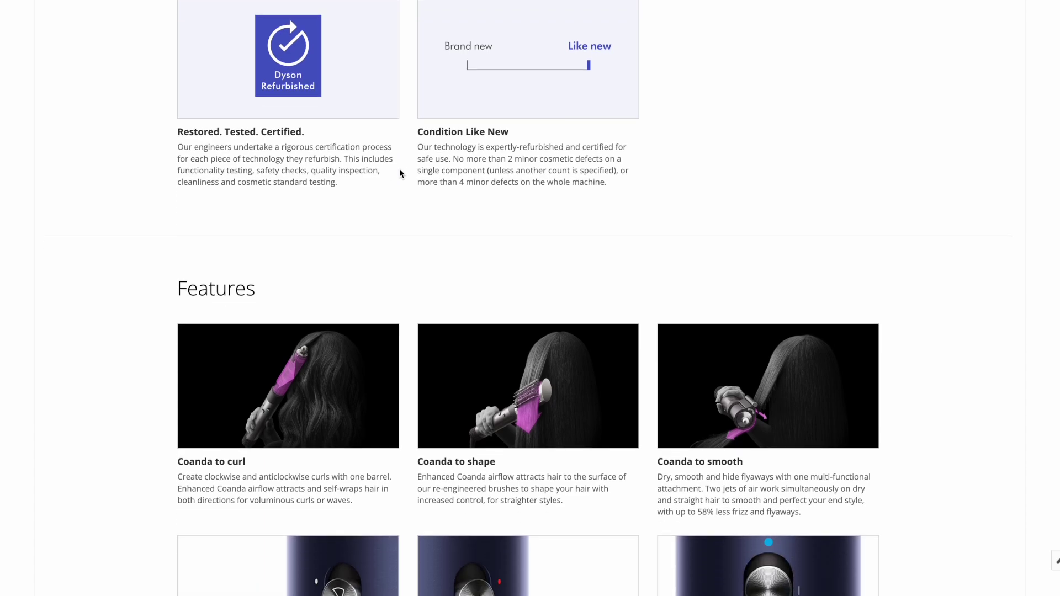
pyautogui.scroll(-7, 400, 172)
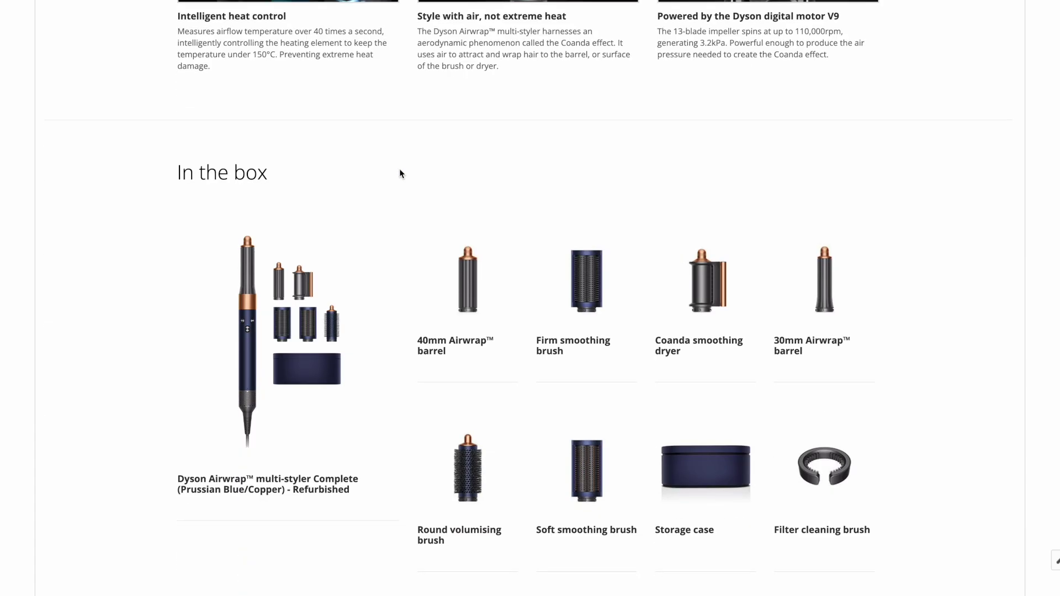
pyautogui.scroll(20, 400, 173)
pyautogui.scroll(1, 399, 168)
# Show the second listing photo, select the title, and scroll to the seller's item description.
pyautogui.click(64, 200)
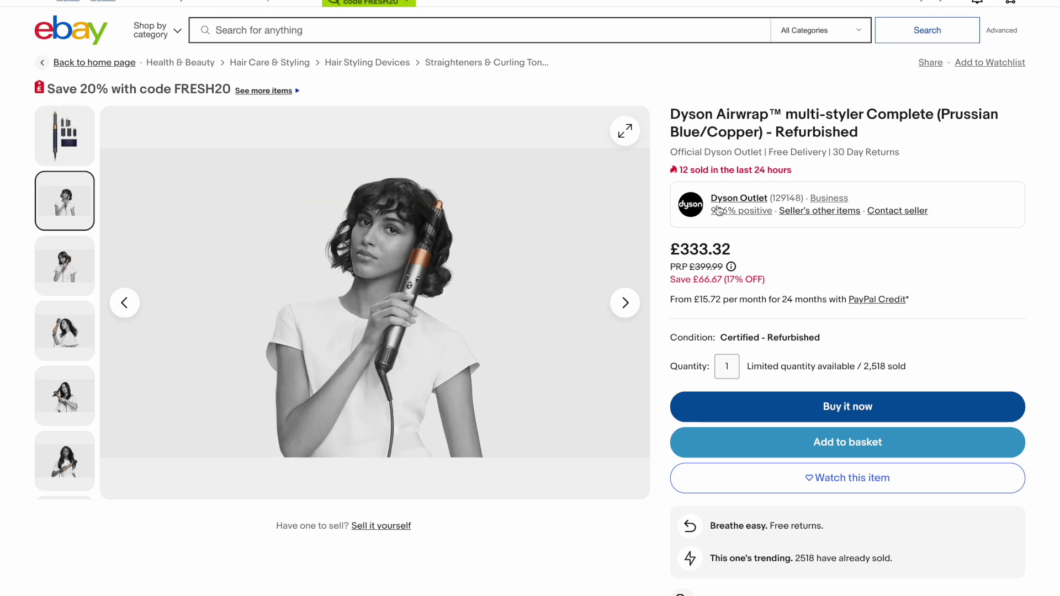
pyautogui.moveTo(671, 113); pyautogui.dragTo(875, 141)
pyautogui.scroll(-2, 875, 142)
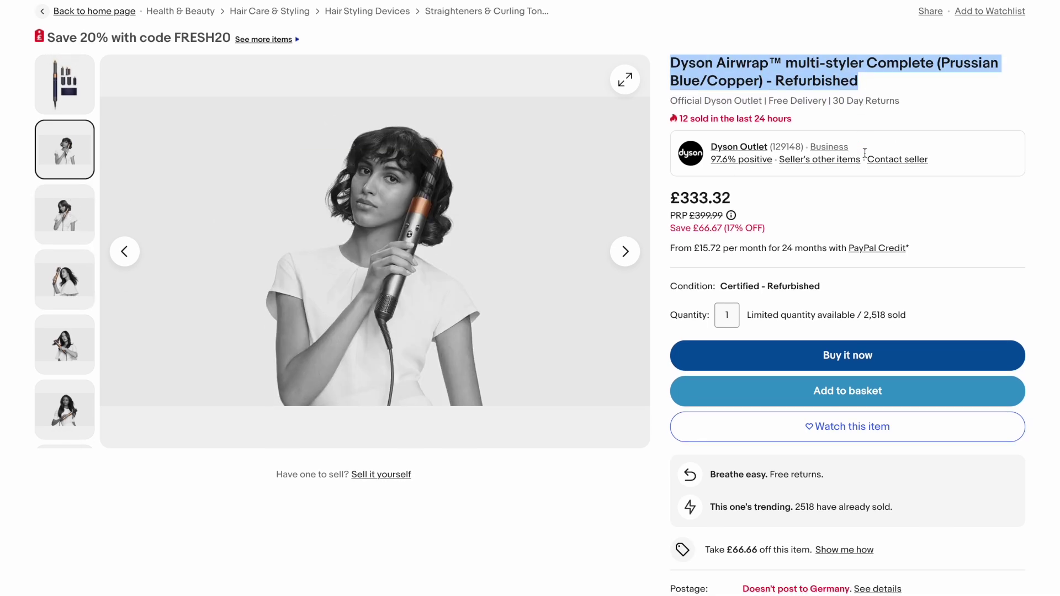
pyautogui.moveTo(681, 142); pyautogui.dragTo(744, 147)
pyautogui.scroll(-8, 743, 147)
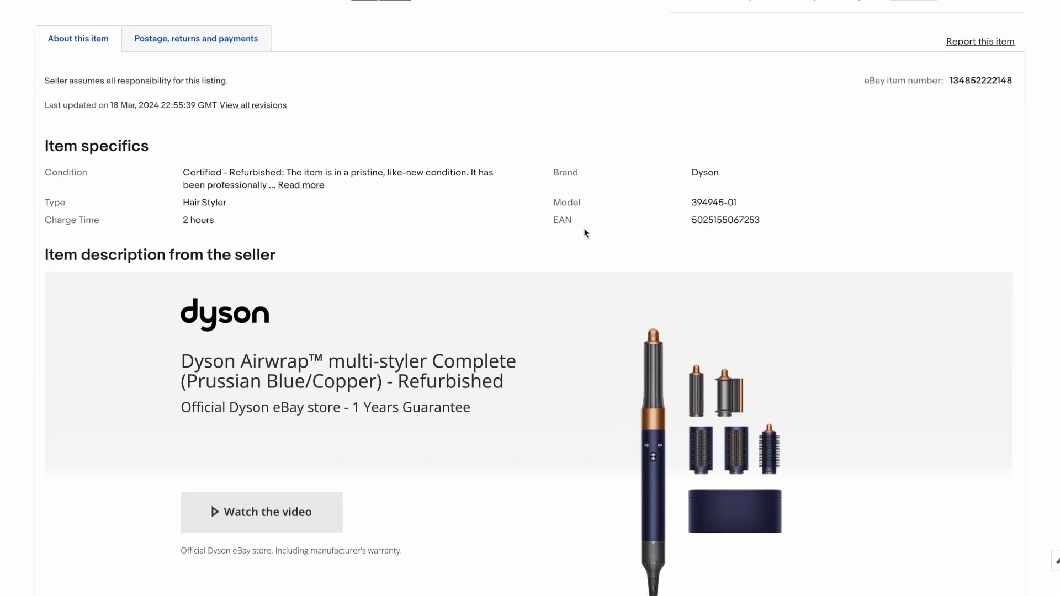
pyautogui.scroll(-3, 664, 239)
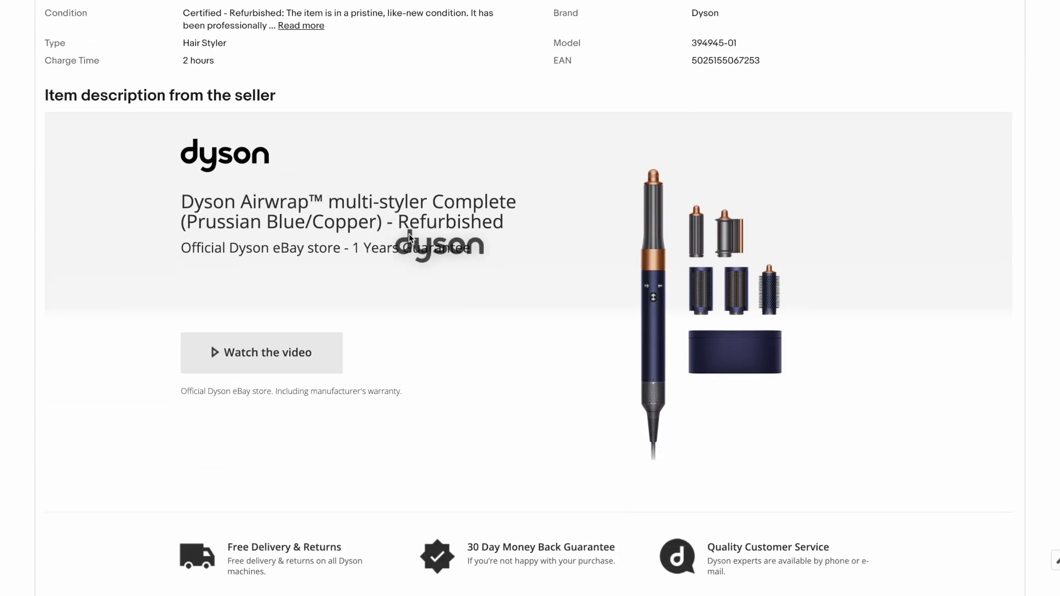
pyautogui.scroll(-1, 602, 346)
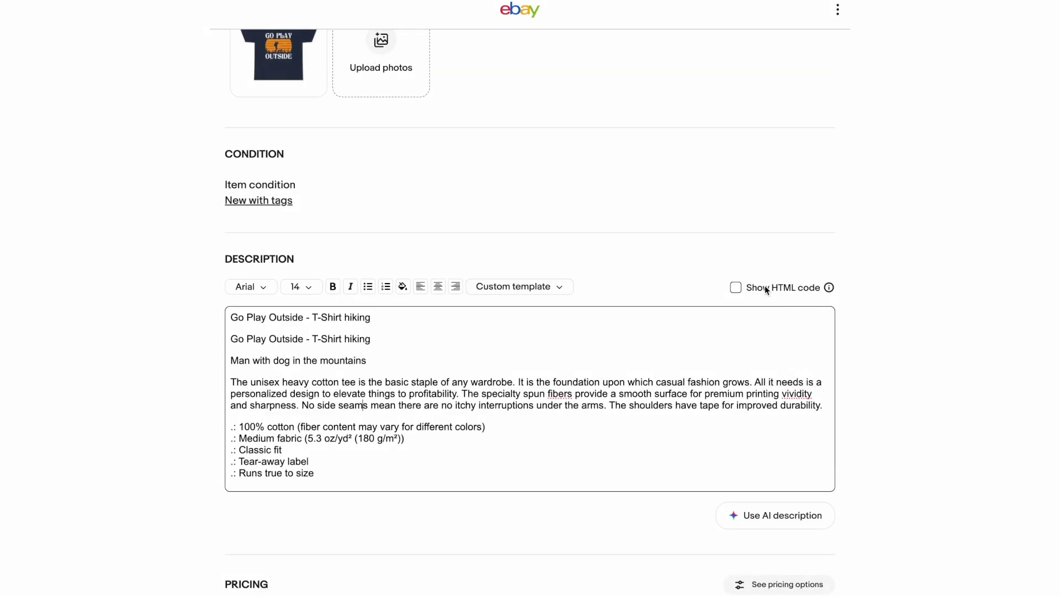
# Turn Show HTML code on to inspect the description's raw HTML, then turn it off.
pyautogui.click(764, 286)
pyautogui.scroll(10, 521, 385)
pyautogui.scroll(1, 521, 384)
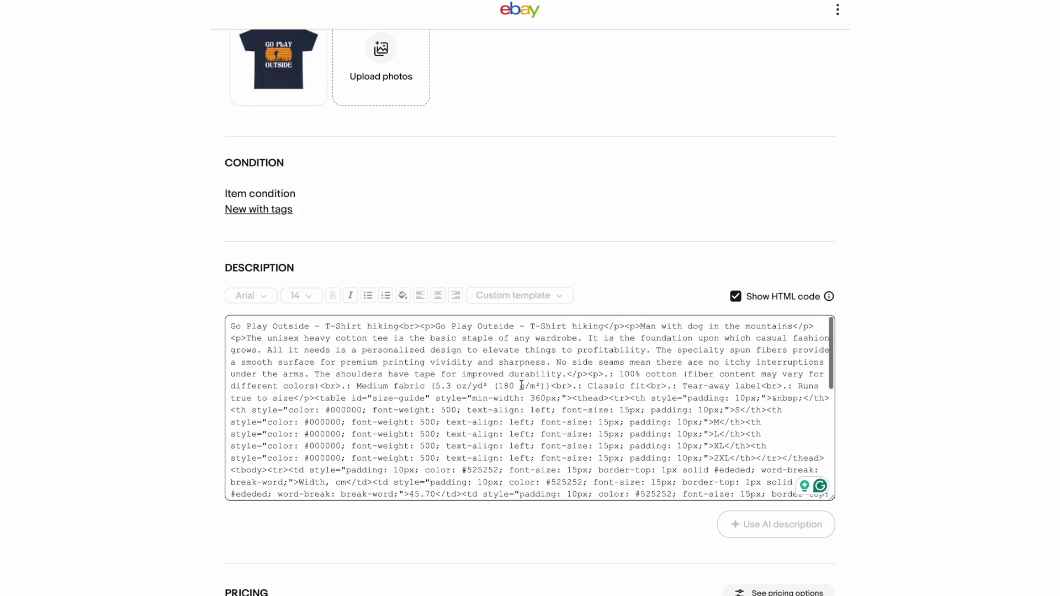
pyautogui.click(750, 299)
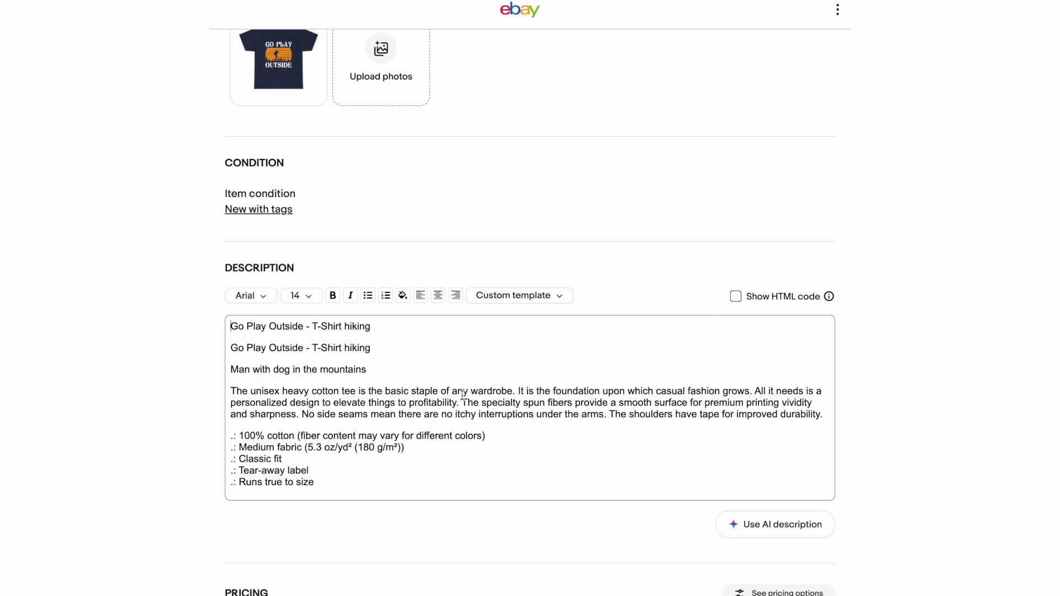
pyautogui.scroll(-10, 463, 393)
pyautogui.scroll(-3, 463, 393)
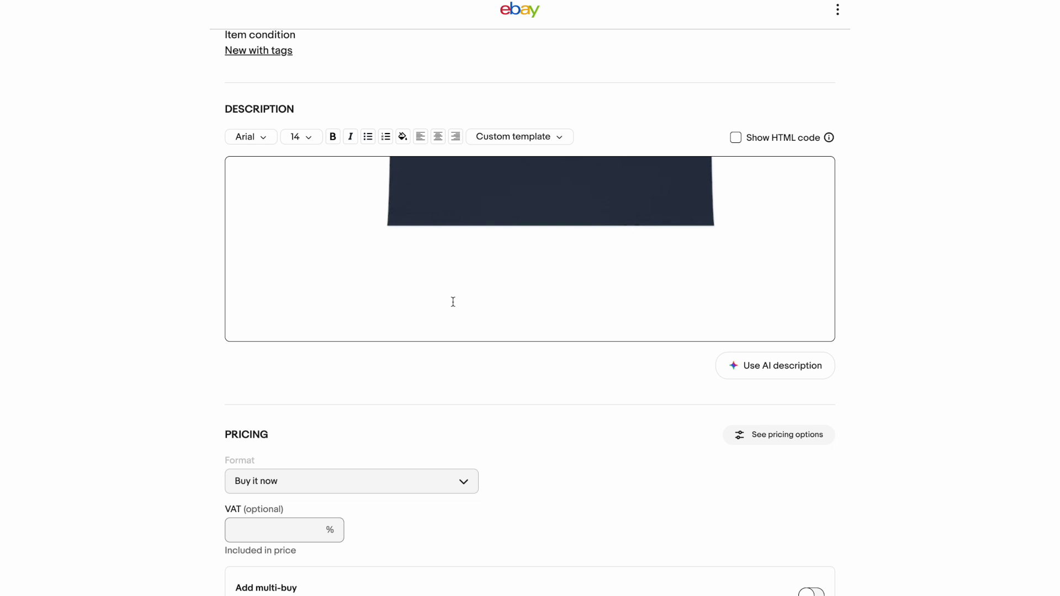
# Start a new custom description template, then clear its name and abandon it.
pyautogui.scroll(5, 452, 301)
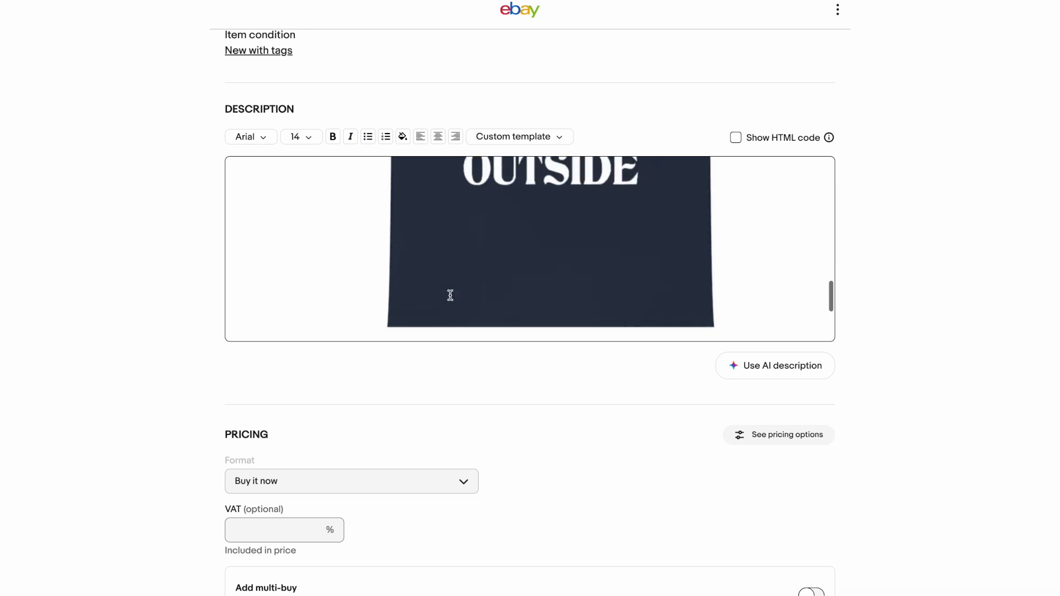
pyautogui.click(513, 136)
pyautogui.click(513, 184)
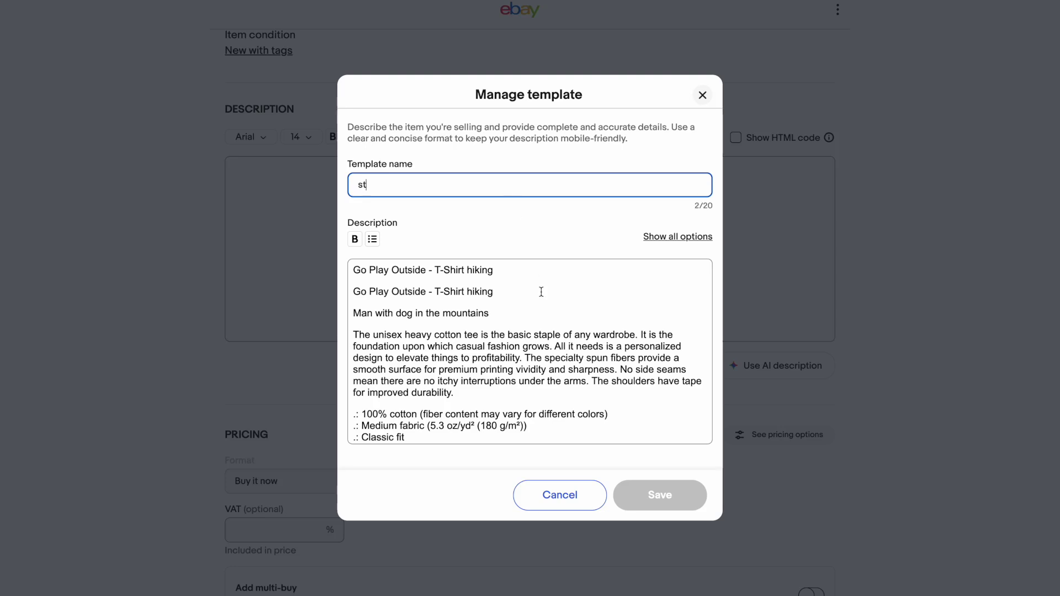
pyautogui.press('BackSpace')
pyautogui.press('BackSpace')
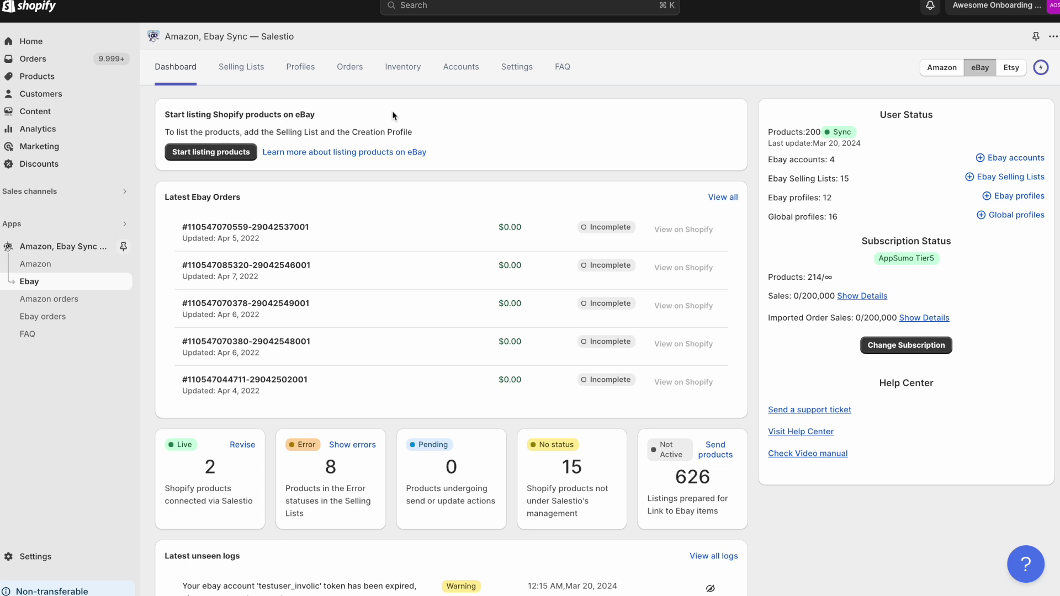
# Go to Profiles > Description template and open the Default template.
pyautogui.click(305, 61)
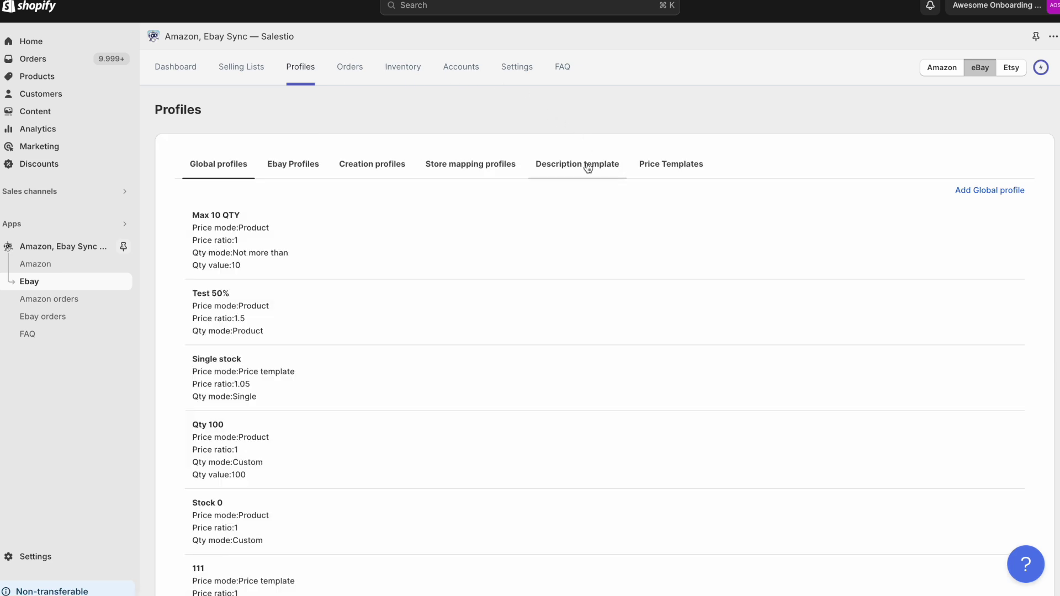
pyautogui.click(587, 167)
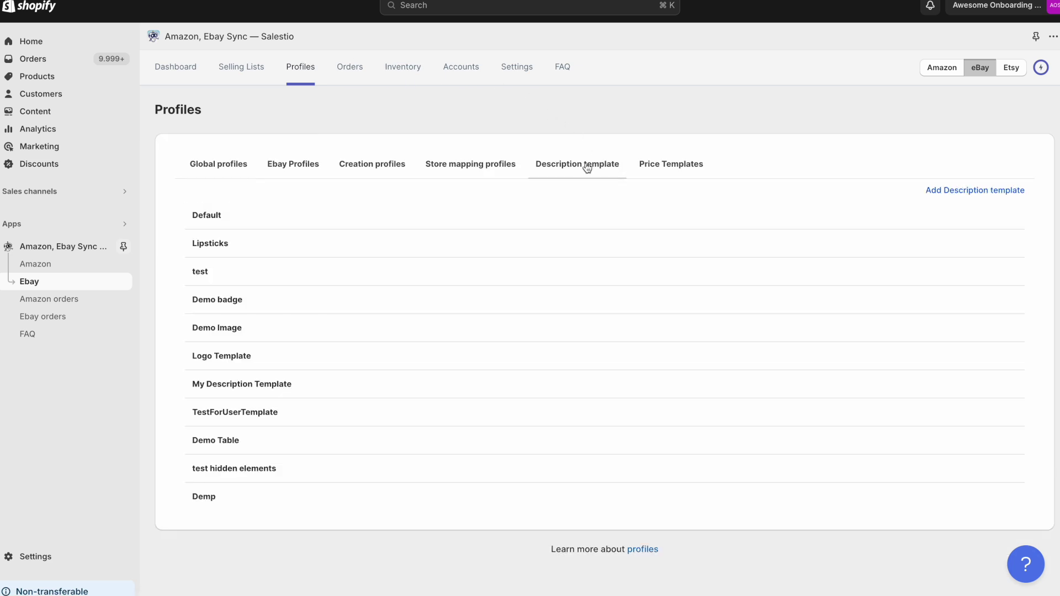
pyautogui.click(432, 215)
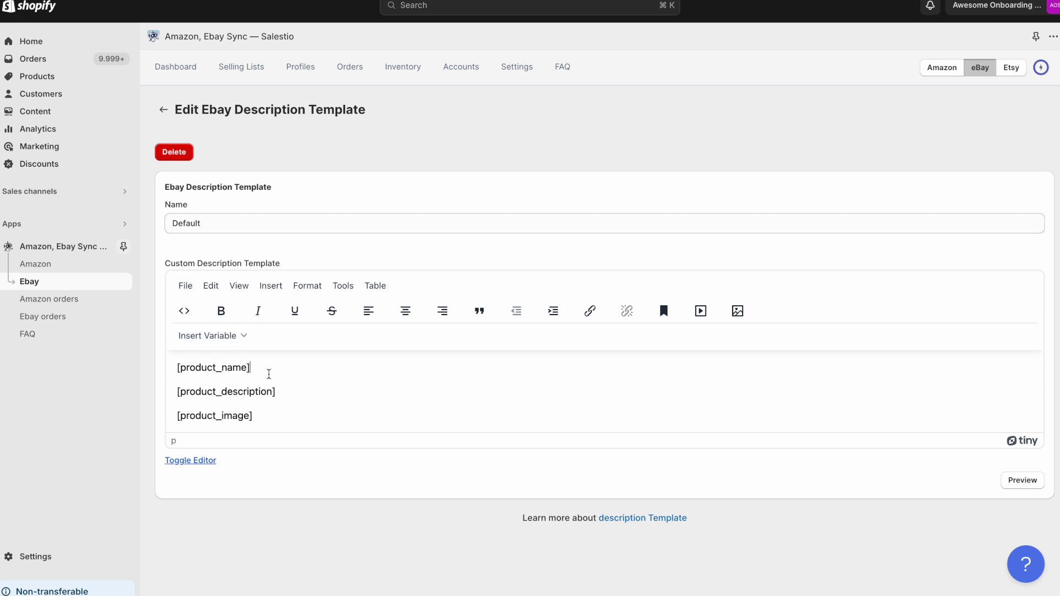
# Make [product_name] bold and [product_description] italic, and add an empty paragraph below [product_image].
pyautogui.moveTo(269, 374); pyautogui.dragTo(164, 371)
pyautogui.click(221, 311)
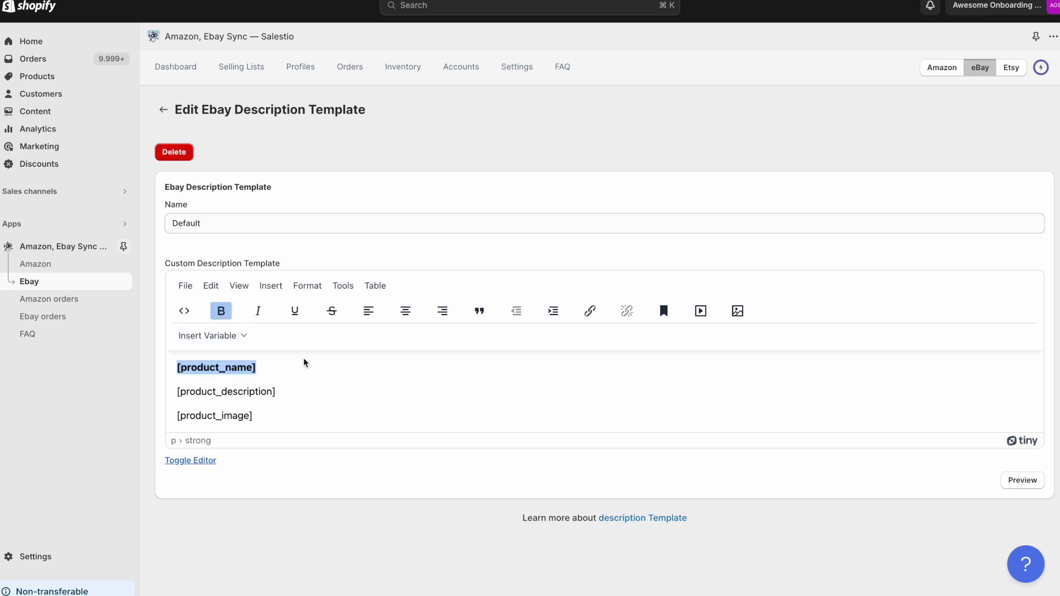
pyautogui.moveTo(278, 392); pyautogui.dragTo(161, 395)
pyautogui.click(258, 312)
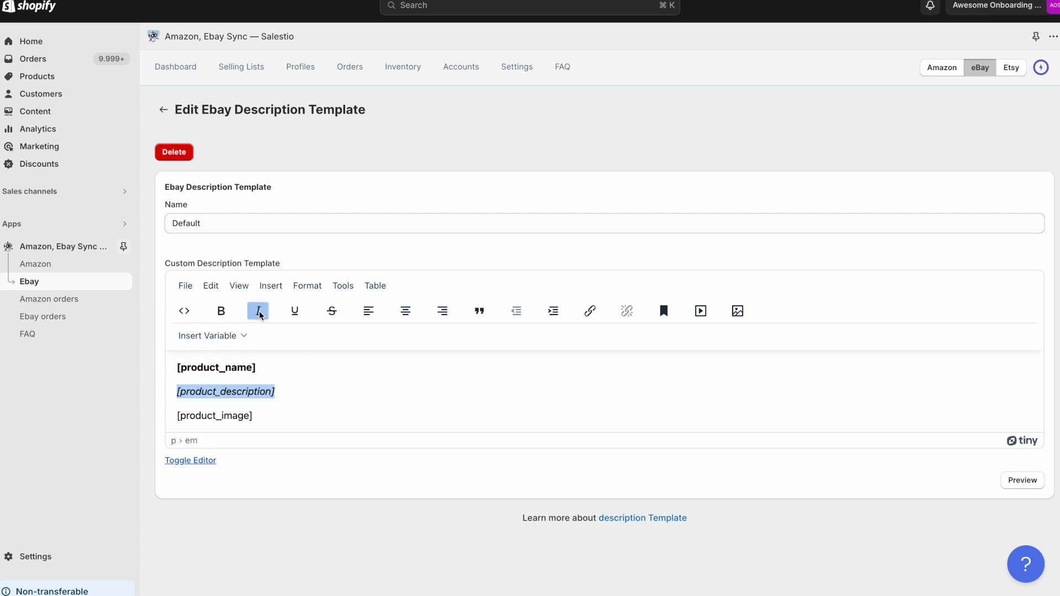
pyautogui.click(328, 403)
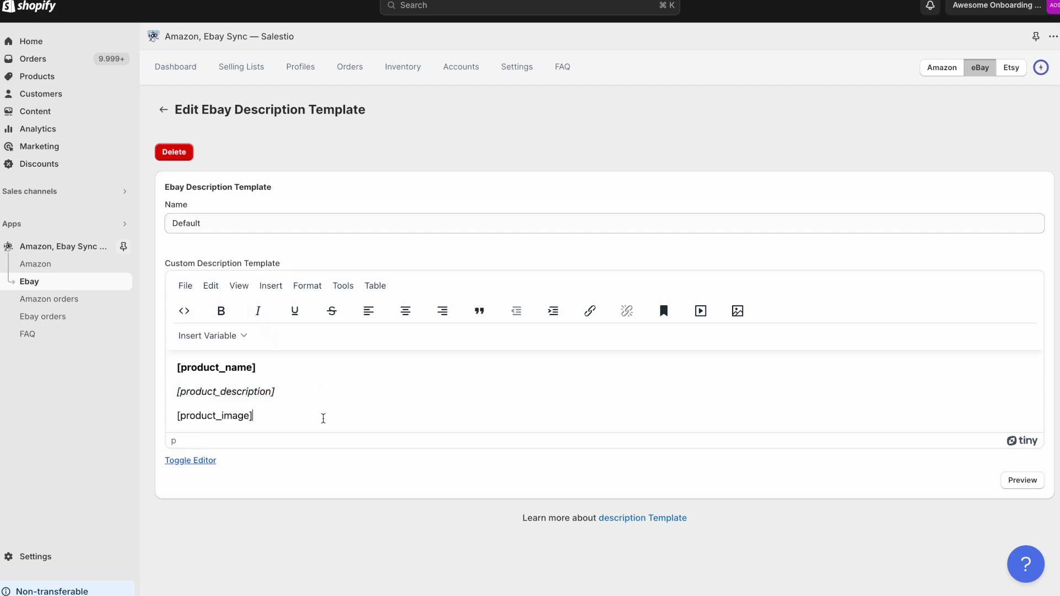
pyautogui.press('Return')
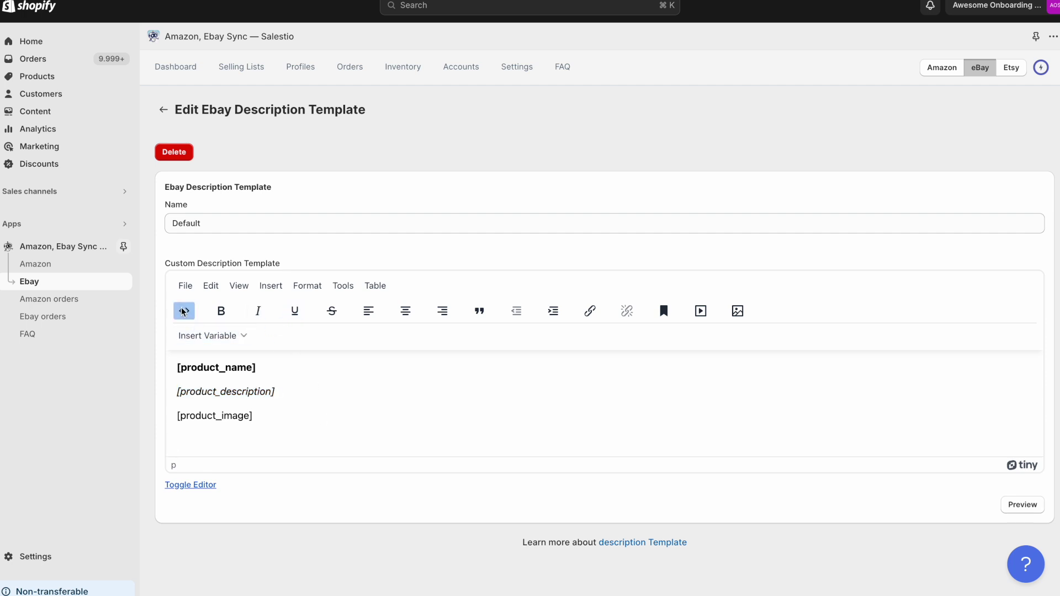
# Briefly view the template as raw HTML source, then return to the formatted editor.
pyautogui.click(205, 488)
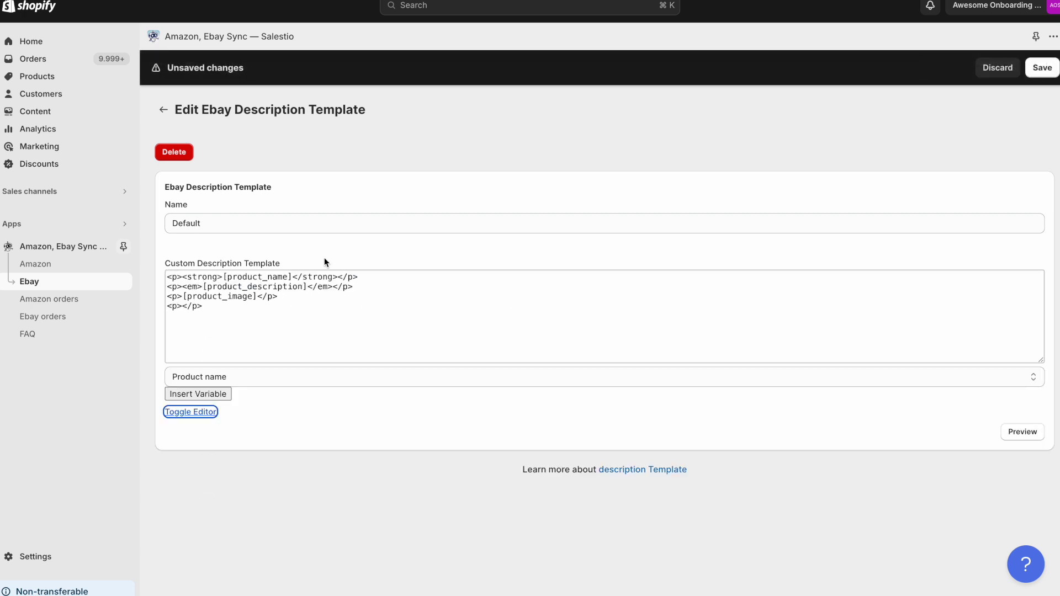
pyautogui.click(265, 317)
pyautogui.press('Left')
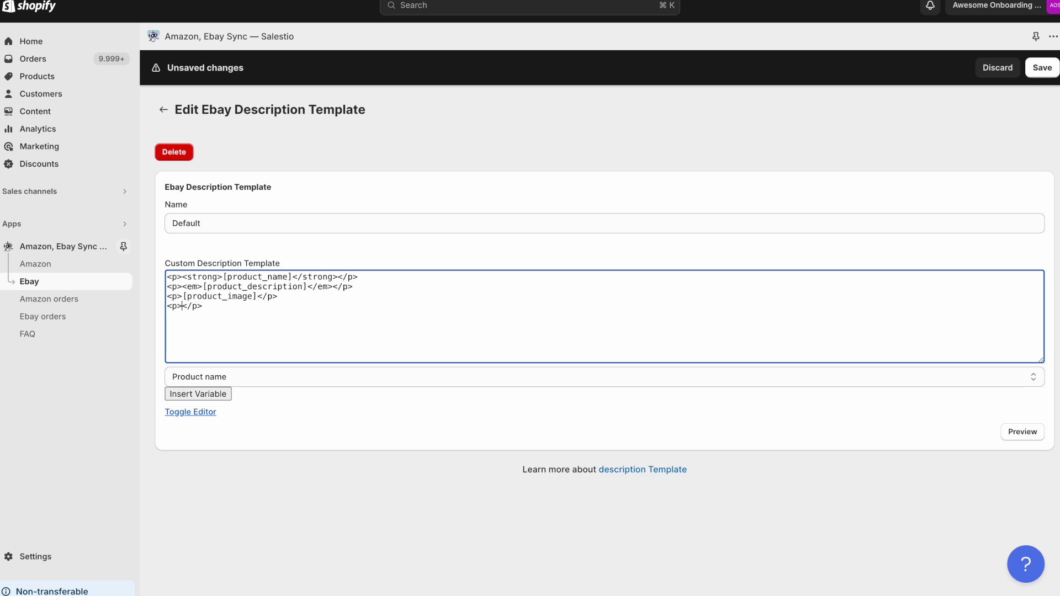
pyautogui.click(190, 411)
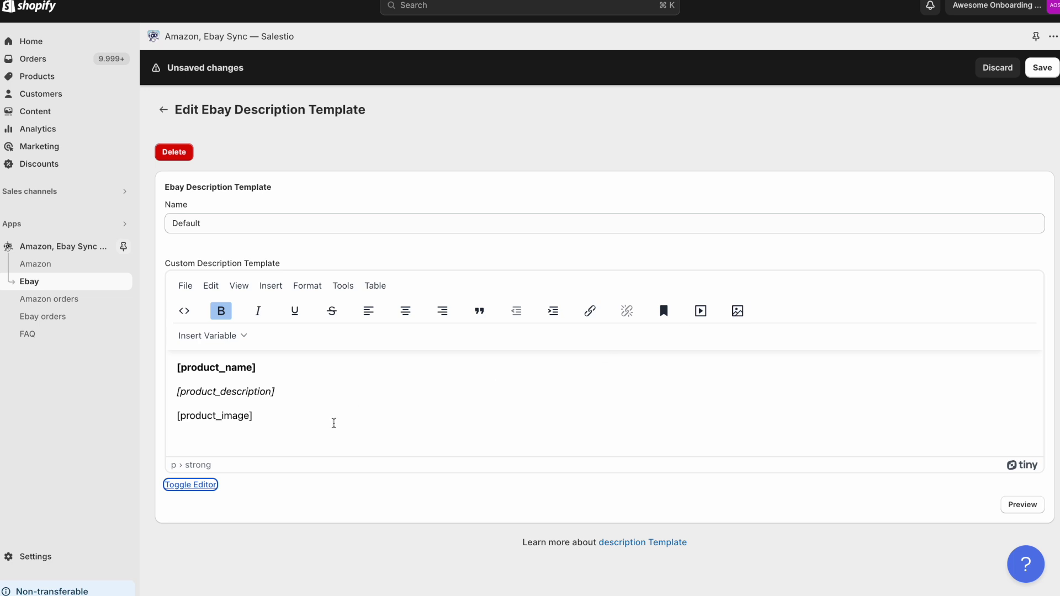
# Add another empty paragraph at the end, then show the raw HTML with the caret there.
pyautogui.click(334, 423)
pyautogui.press('Return')
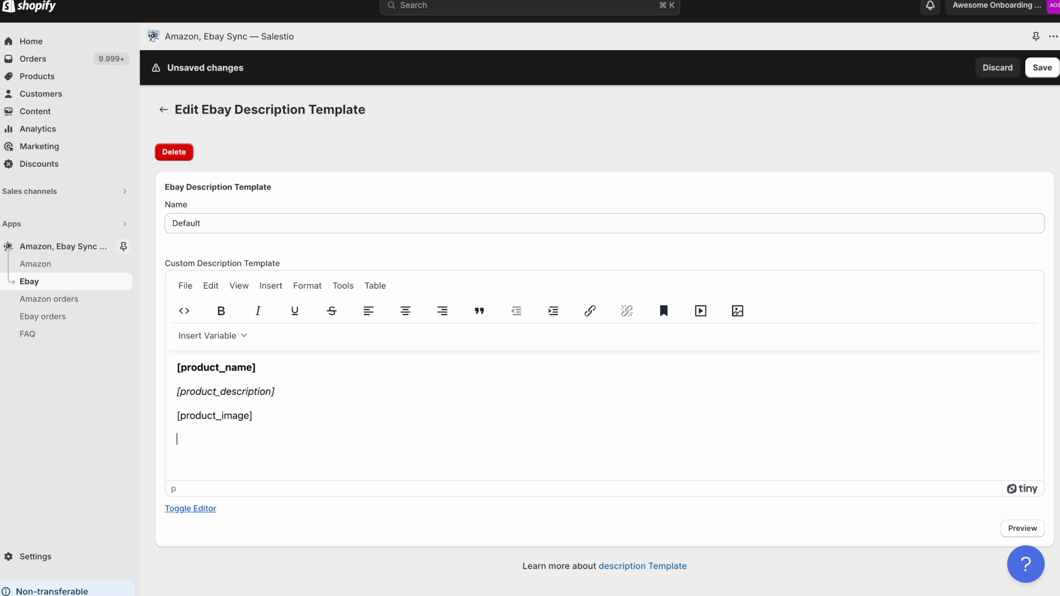
pyautogui.click(736, 311)
pyautogui.click(657, 410)
pyautogui.click(190, 508)
pyautogui.click(271, 313)
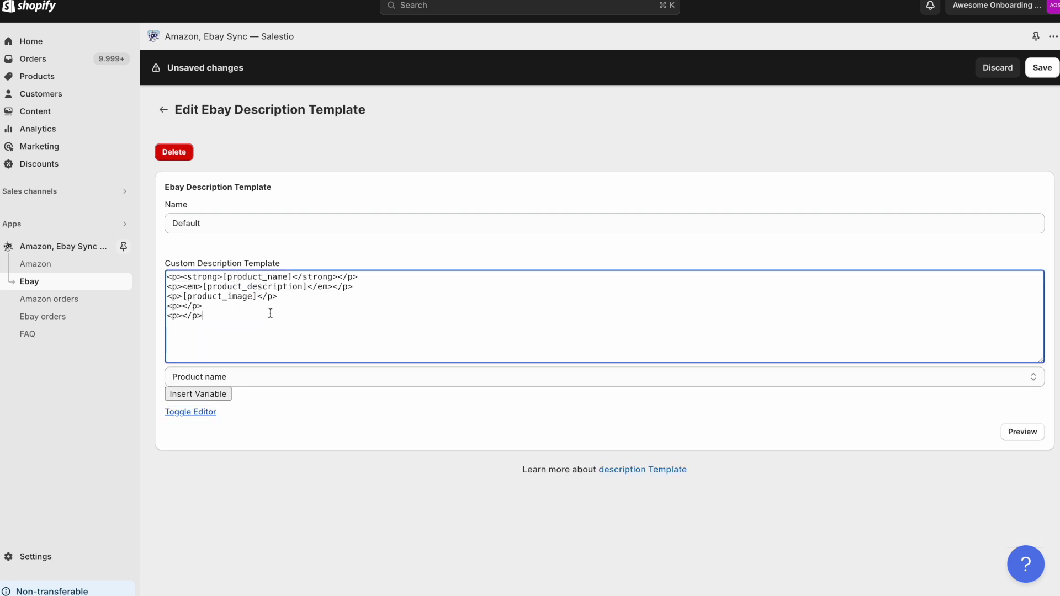
# Add an italic 'Hello' line followed by empty lines.
pyautogui.write('Hello')
pyautogui.click(197, 411)
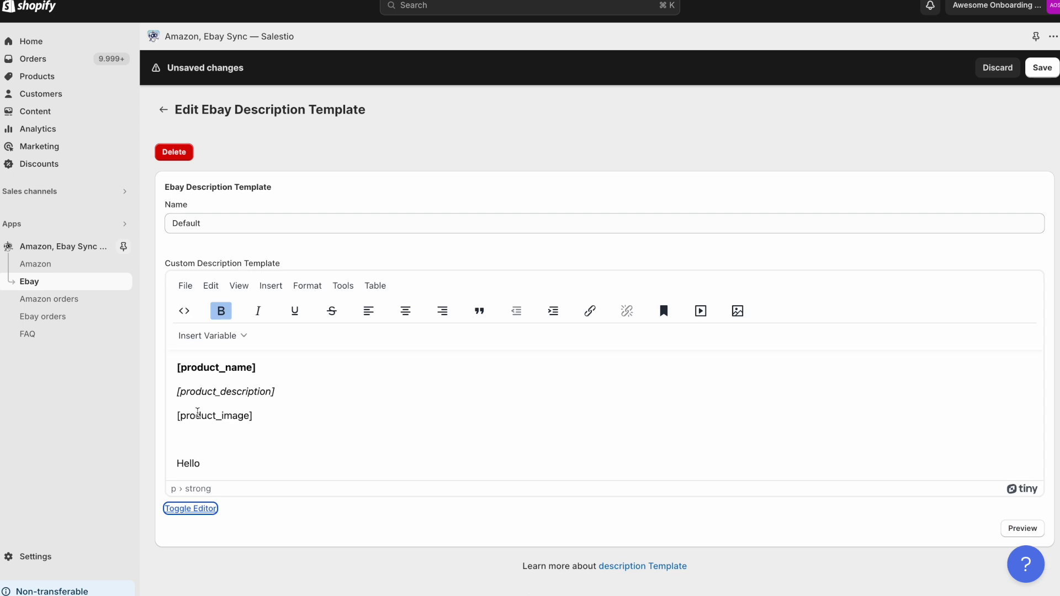
pyautogui.moveTo(234, 465); pyautogui.dragTo(172, 472)
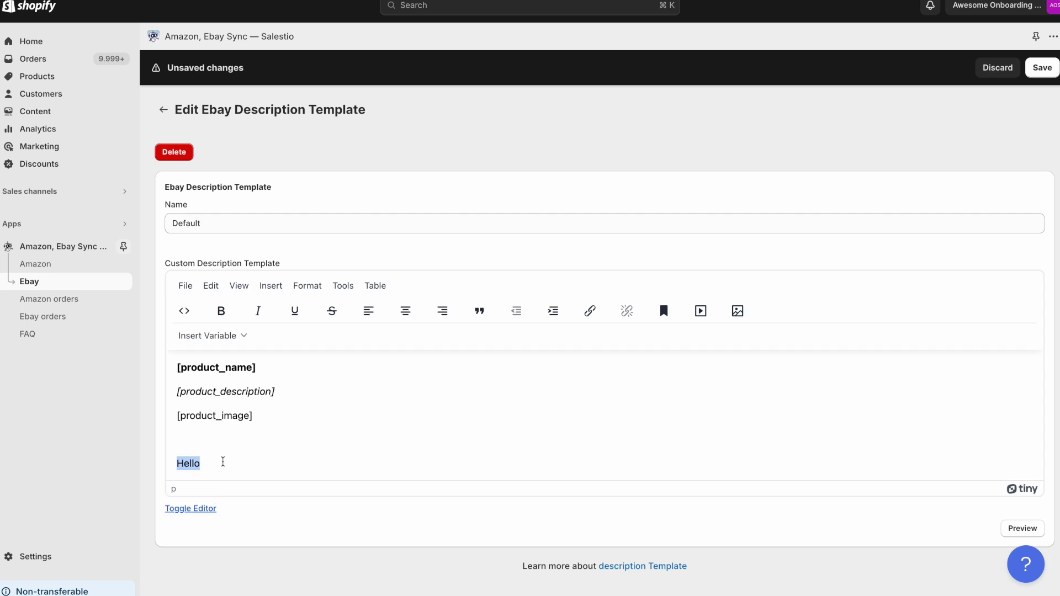
pyautogui.click(258, 311)
pyautogui.click(230, 472)
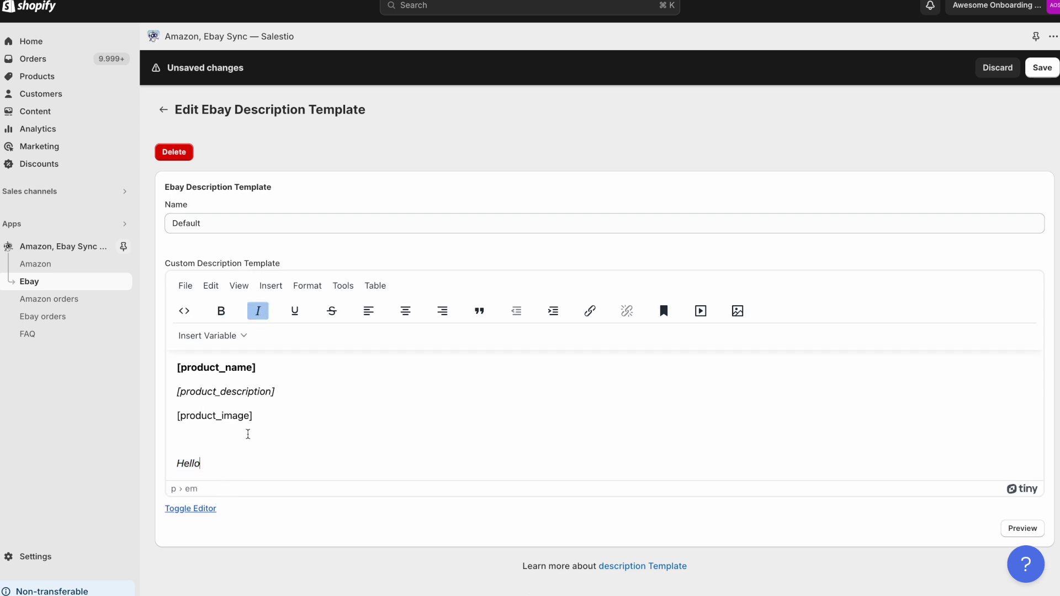
pyautogui.press('Return')
pyautogui.press('Return')
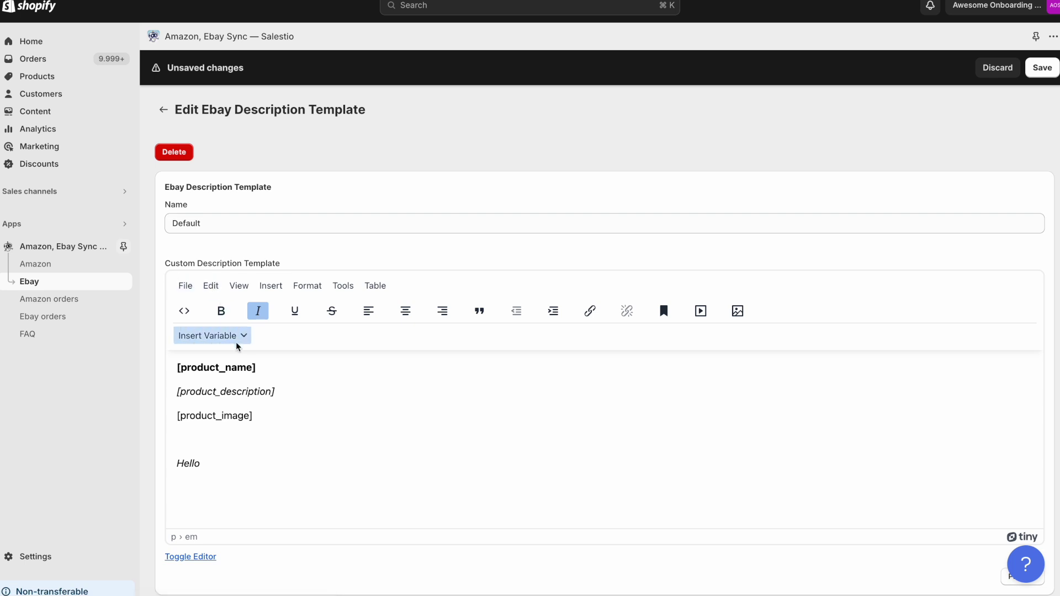
# Insert the product name and product description variables on separate lines below Hello.
pyautogui.click(237, 342)
pyautogui.scroll(-1, 223, 165)
pyautogui.scroll(1, 225, 162)
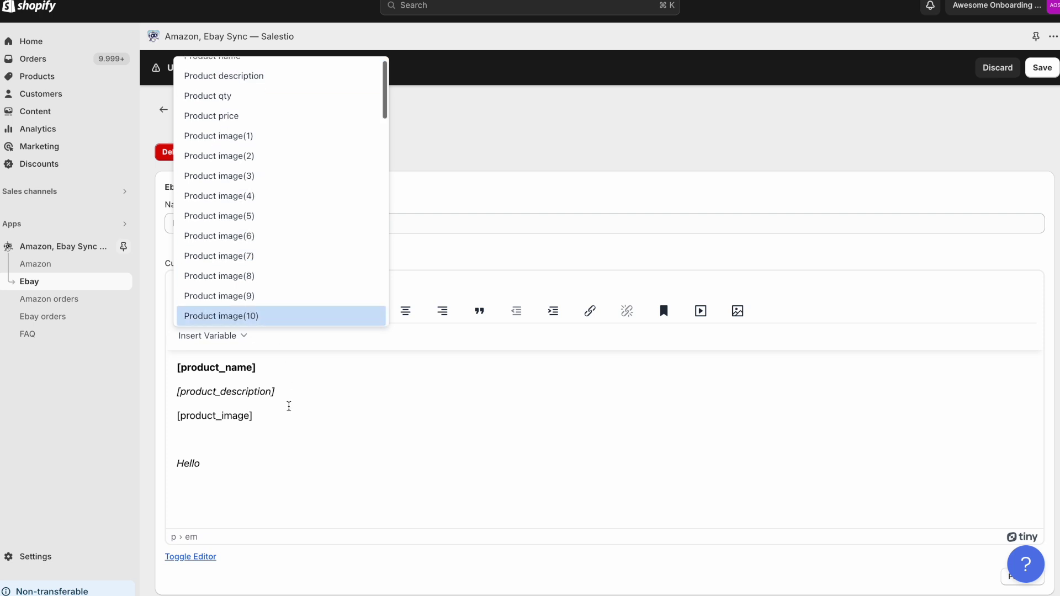
pyautogui.click(288, 407)
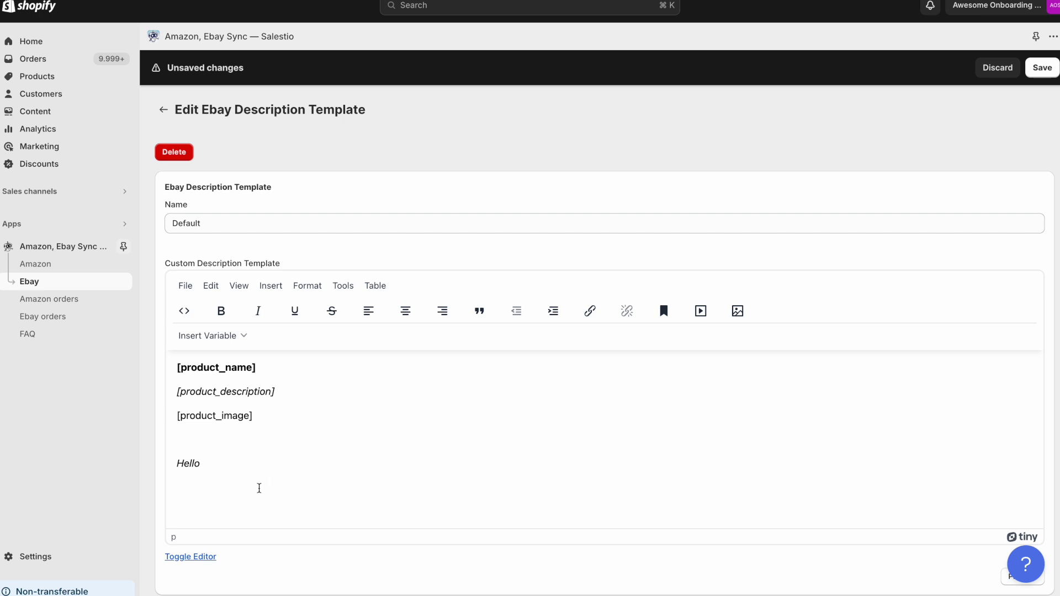
pyautogui.click(259, 488)
pyautogui.click(199, 340)
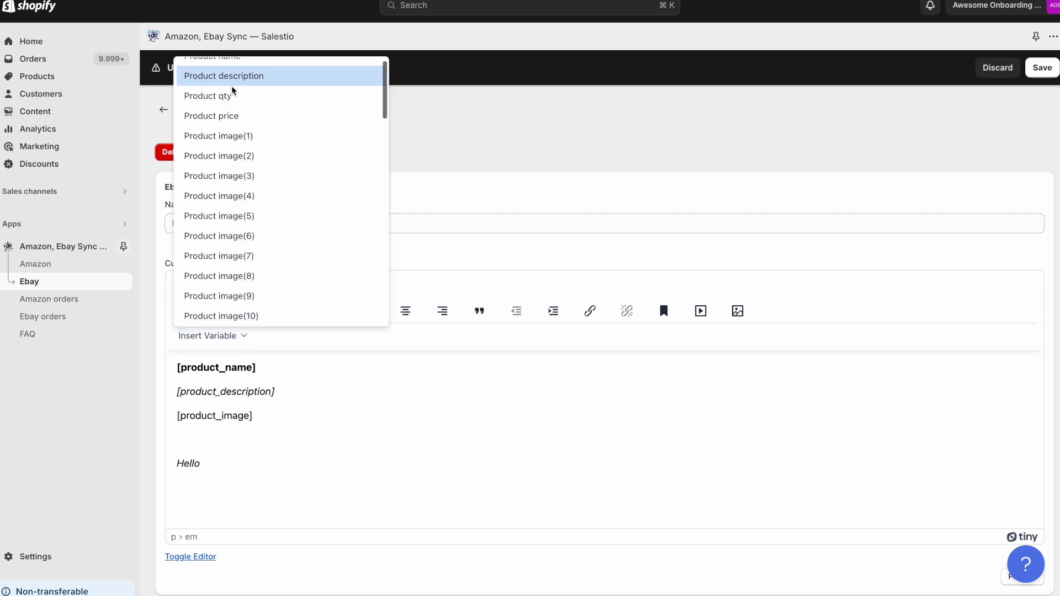
pyautogui.click(193, 70)
pyautogui.press('Return')
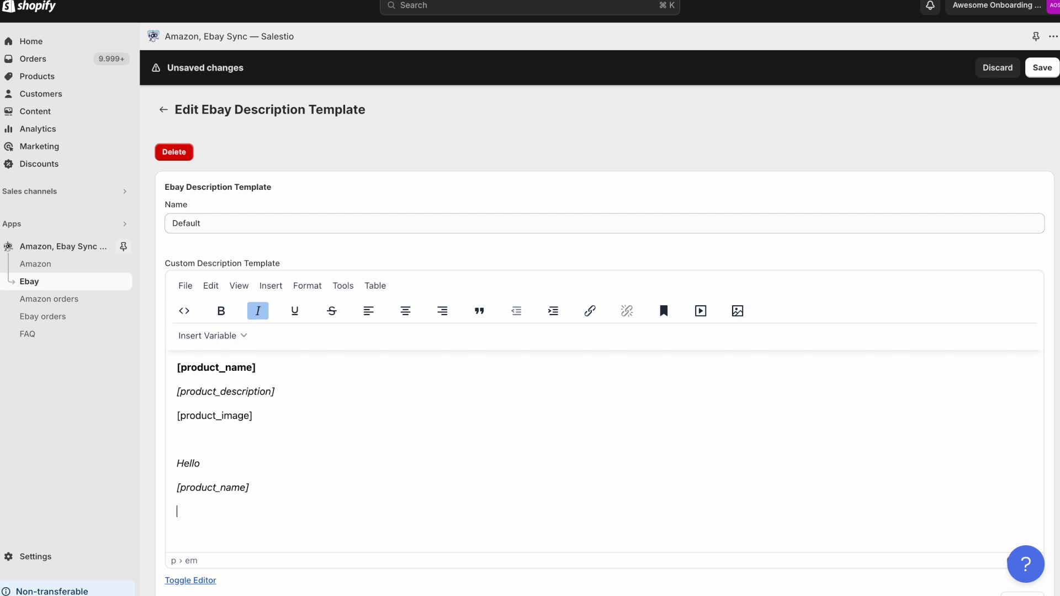
pyautogui.click(212, 335)
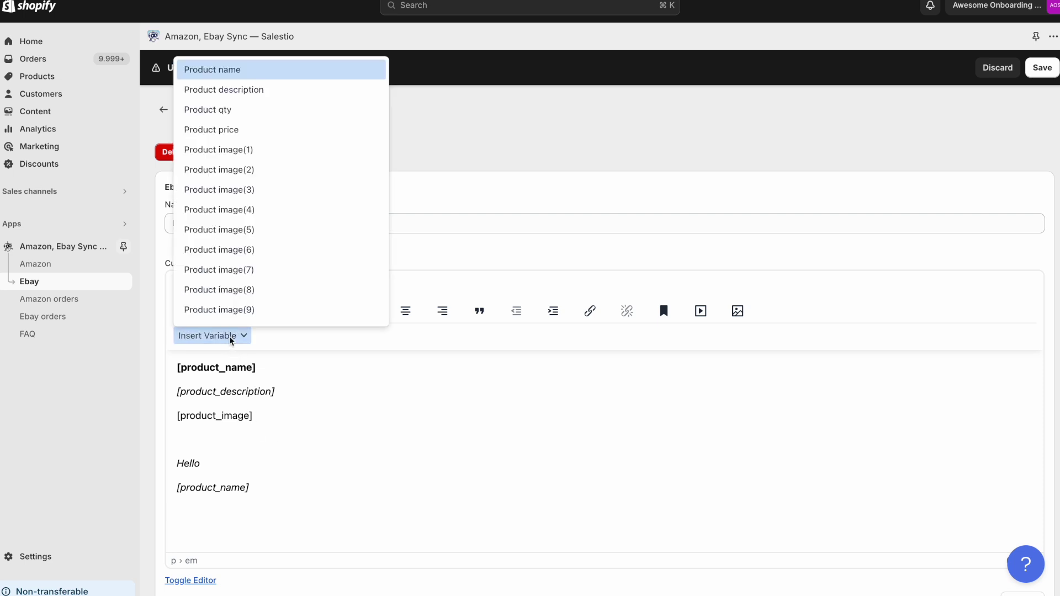
pyautogui.click(252, 95)
pyautogui.press('Return')
# Insert the product gallery variable on its own line.
pyautogui.click(213, 335)
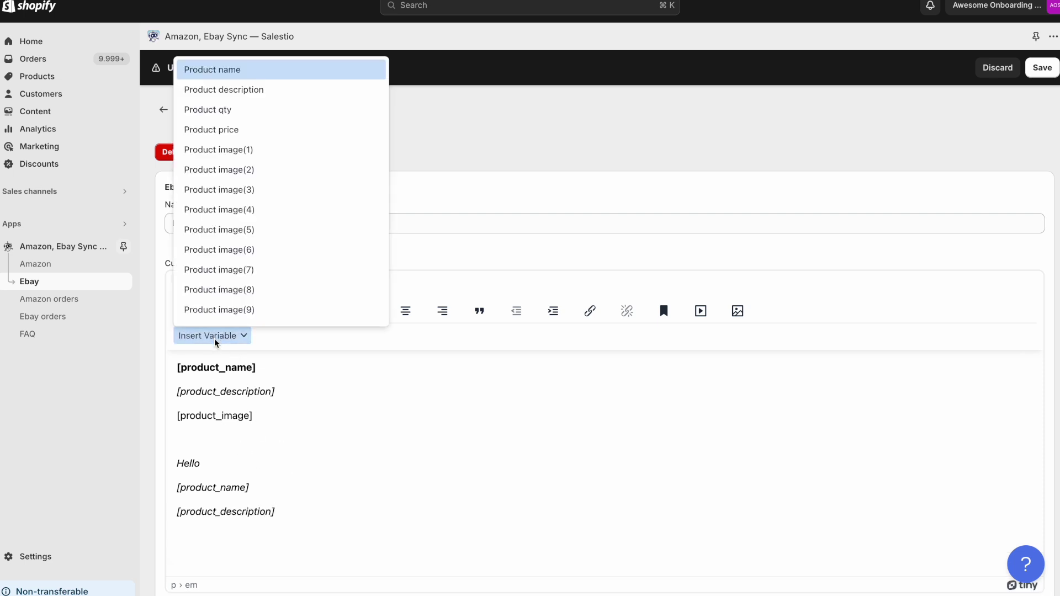
pyautogui.scroll(-1, 243, 155)
pyautogui.scroll(-3, 236, 138)
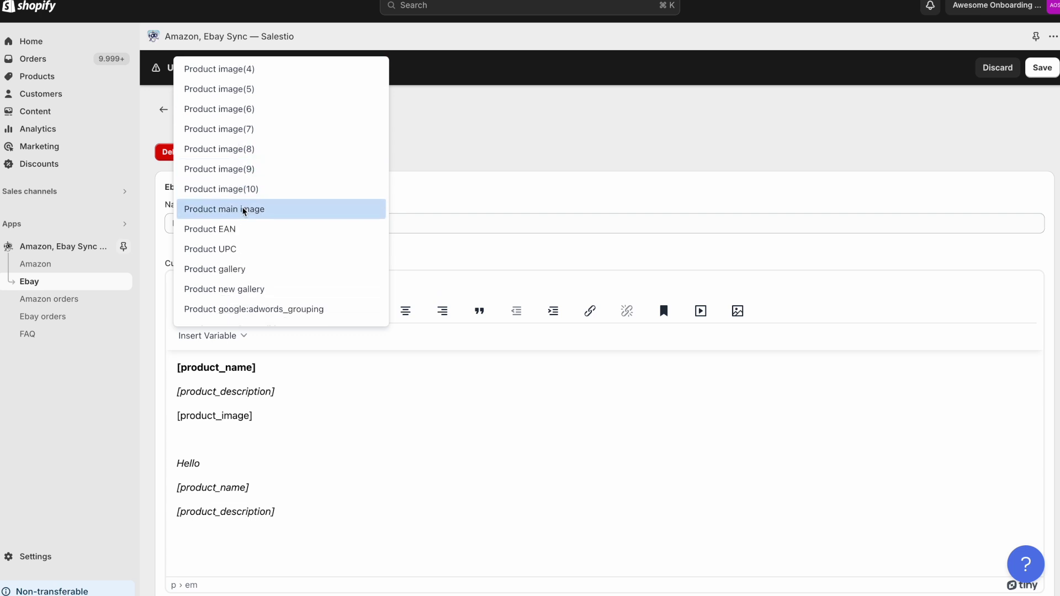
pyautogui.click(237, 266)
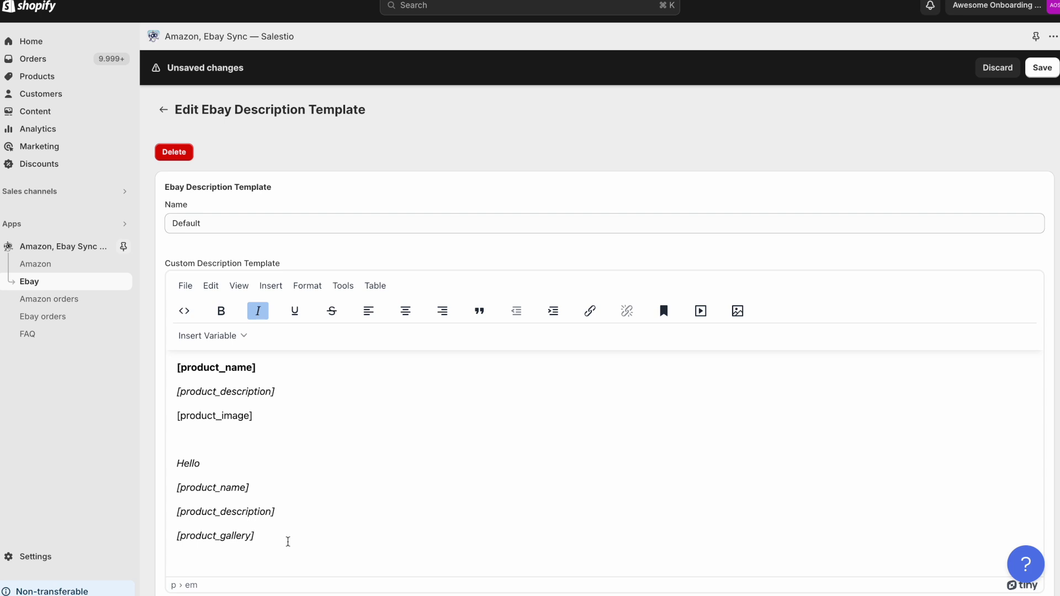
pyautogui.press('Return')
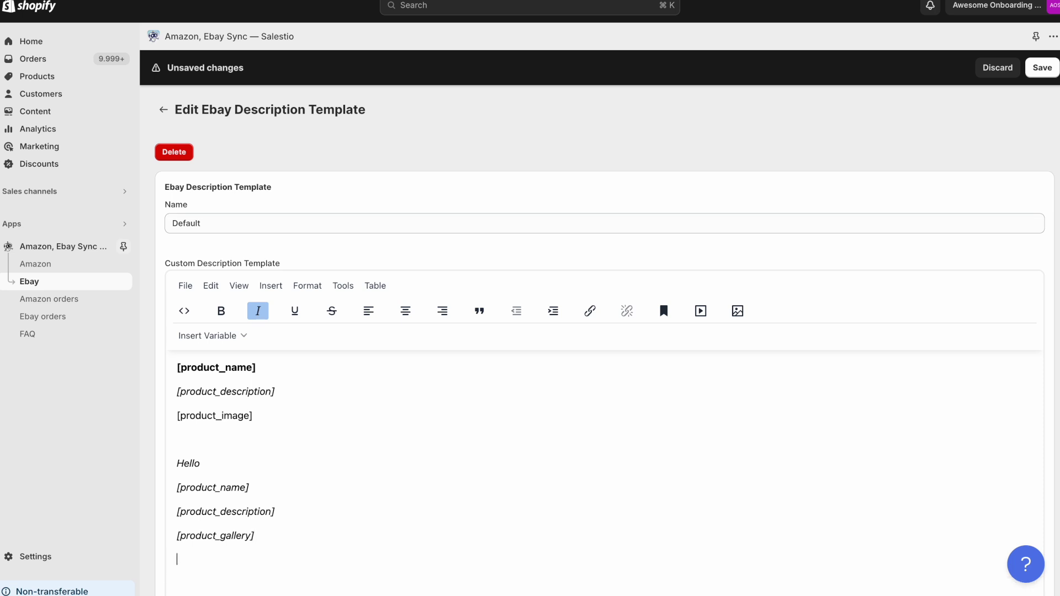
# Insert the fabric_type product metafield labelled 'Fabric Type:'.
pyautogui.click(203, 335)
pyautogui.scroll(-10, 246, 210)
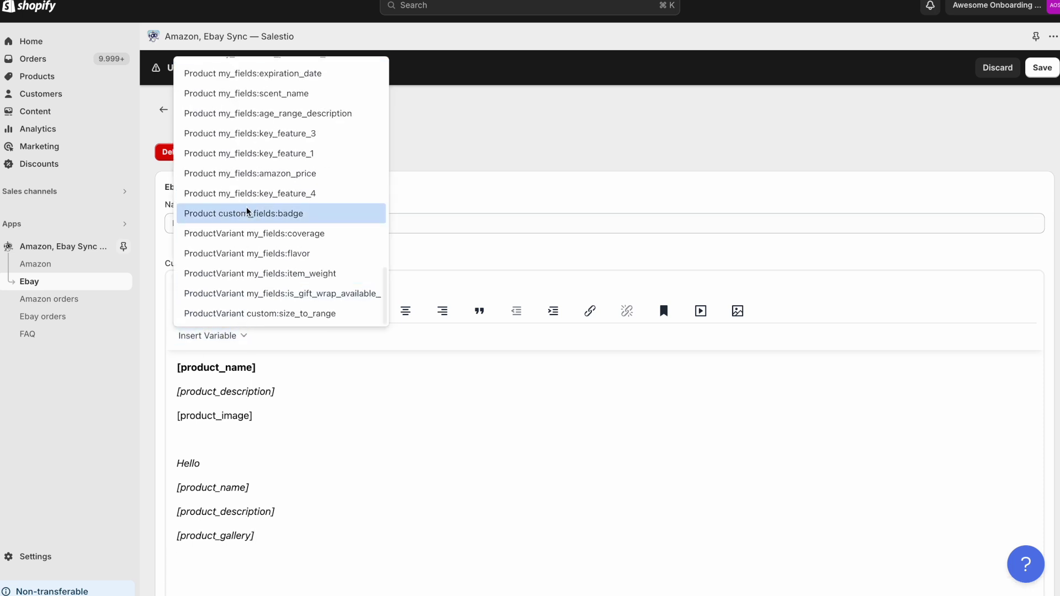
pyautogui.scroll(1, 247, 208)
pyautogui.scroll(5, 248, 208)
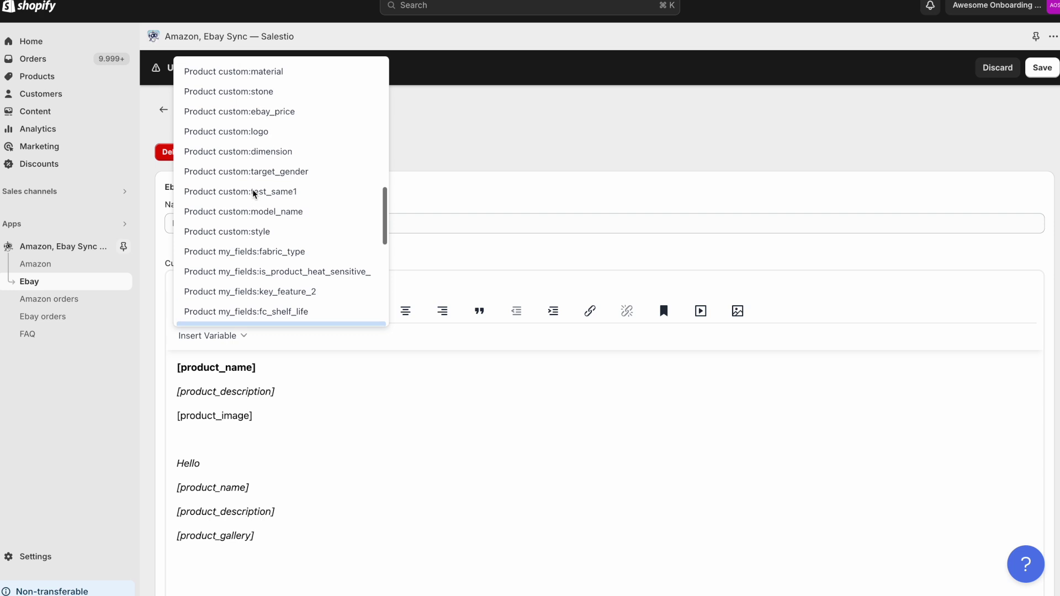
pyautogui.scroll(-1, 254, 193)
pyautogui.click(255, 206)
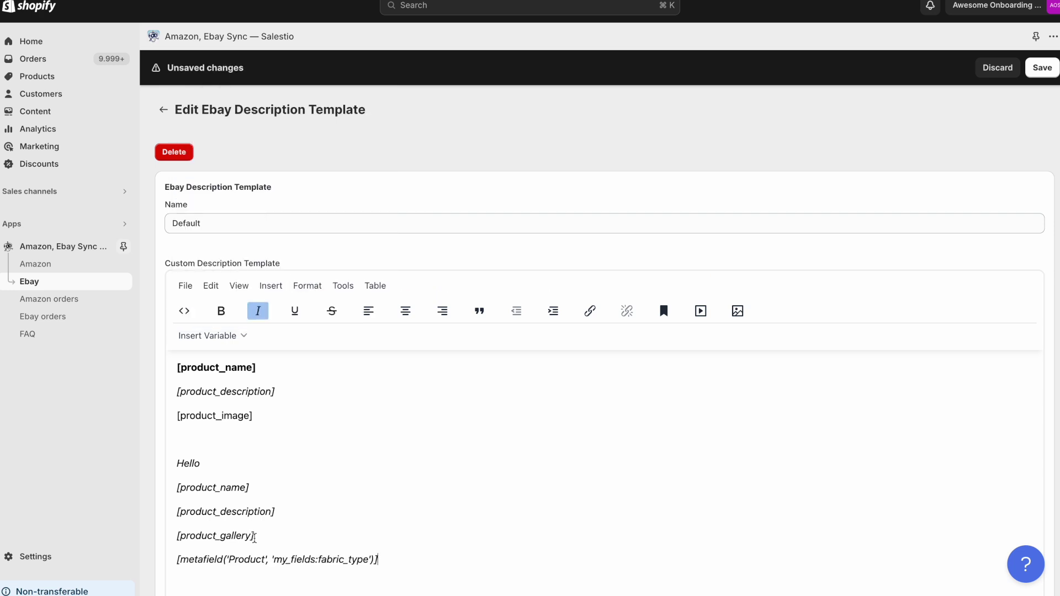
pyautogui.press('Return')
pyautogui.write('Fabric Ty')
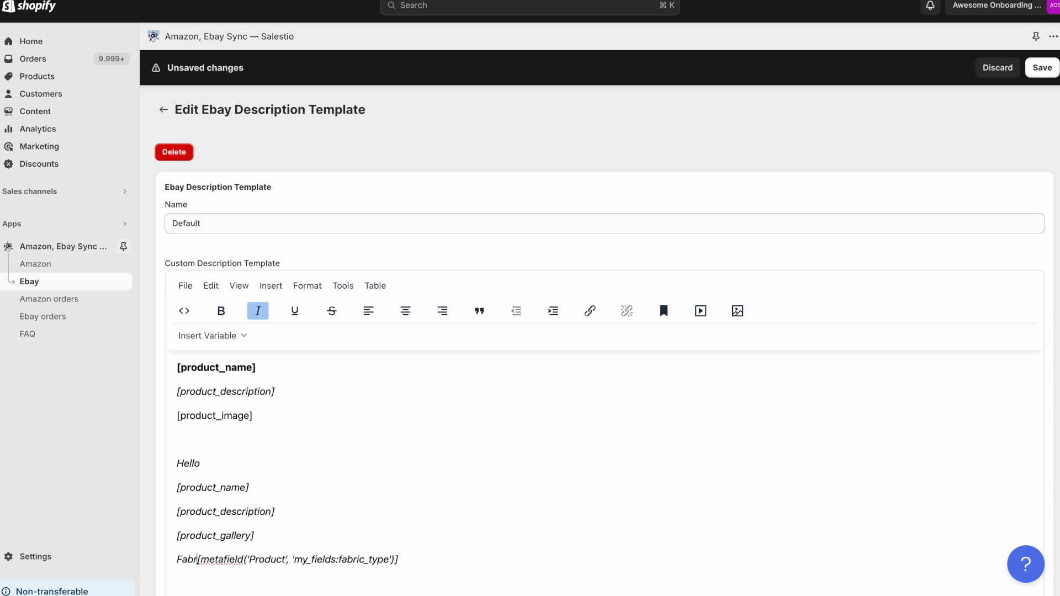
pyautogui.write('pe:')
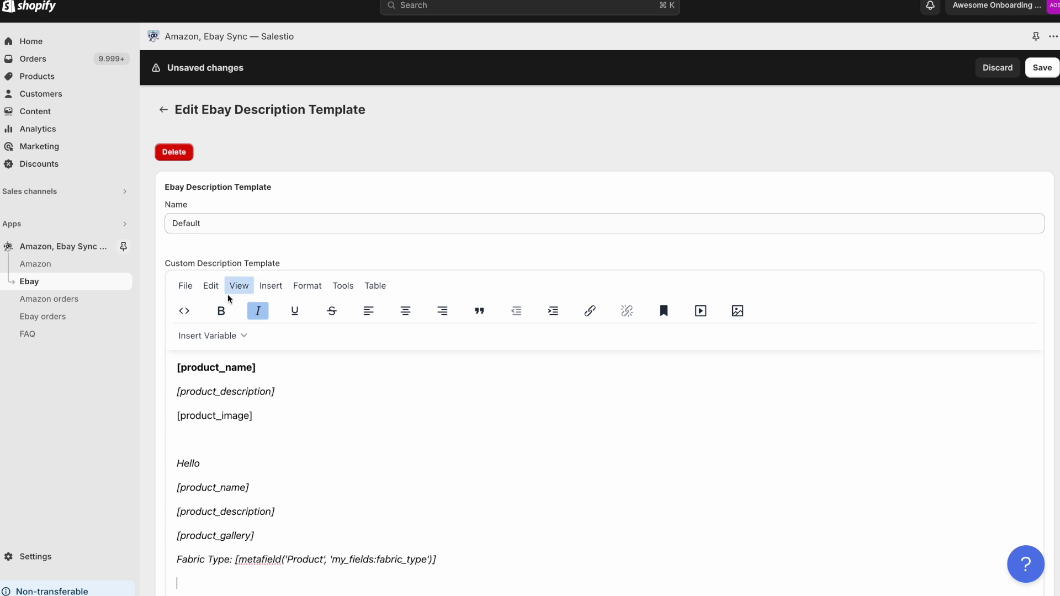
# Insert the item_weight variant metafield labelled 'Weight:'.
pyautogui.click(214, 337)
pyautogui.scroll(-10, 236, 312)
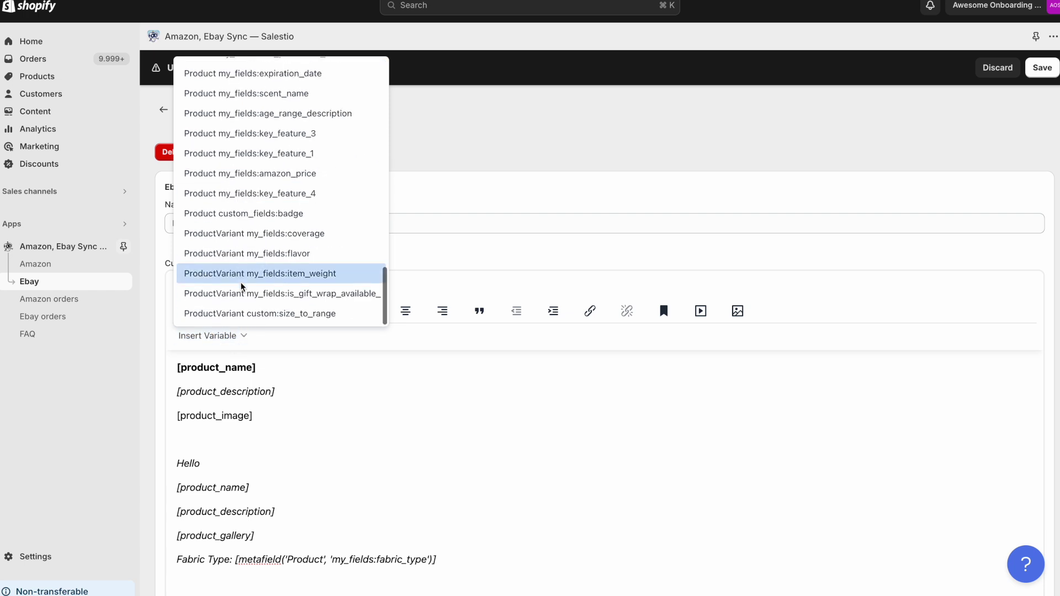
pyautogui.click(286, 274)
pyautogui.scroll(-2, 313, 403)
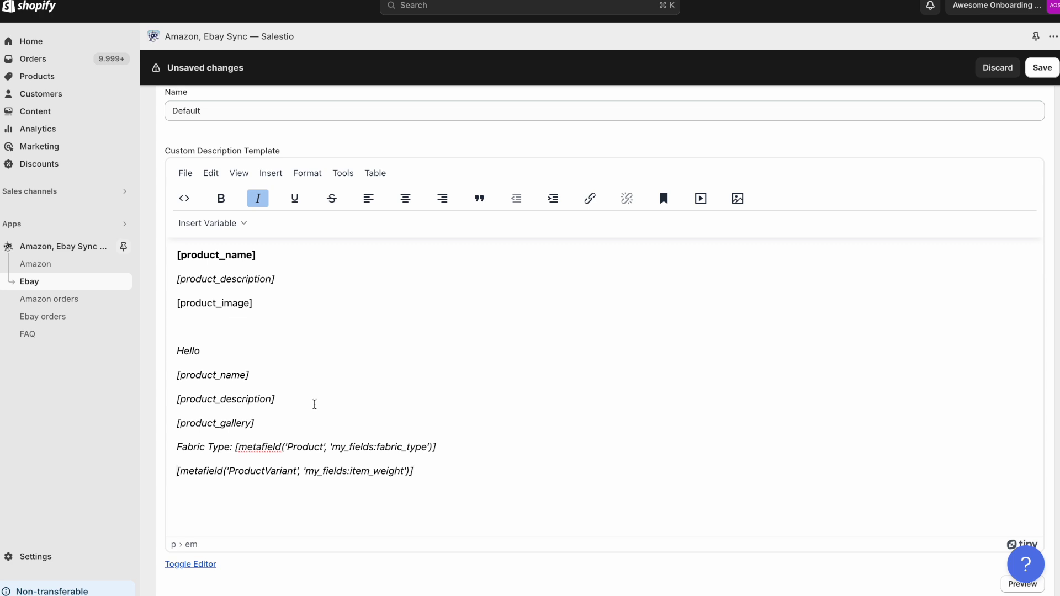
pyautogui.write('Weight:')
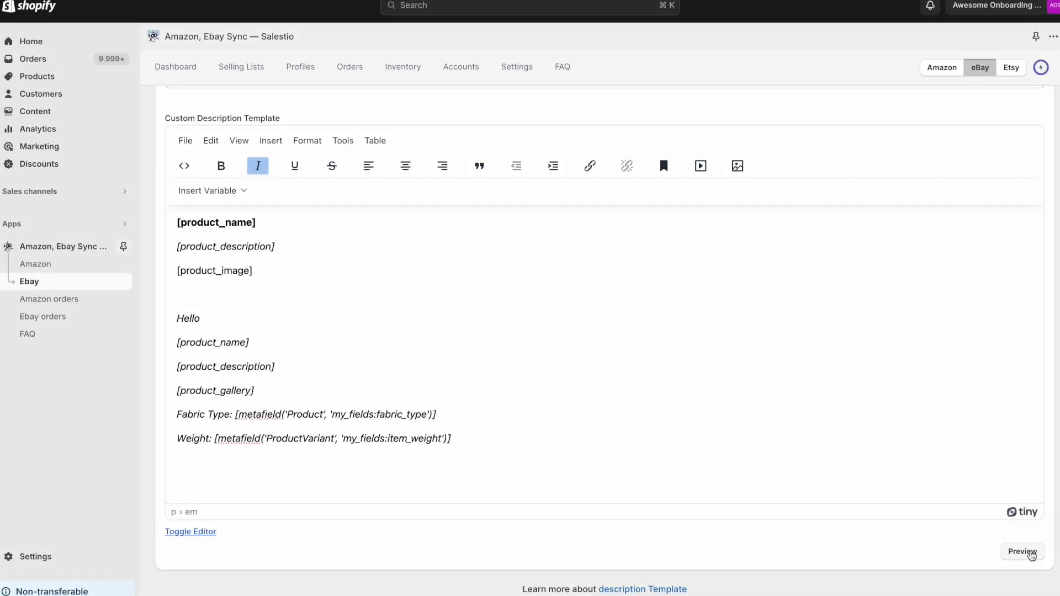
# Preview the Default template using the A6 Notebook New Small Pocket Hardback Lined product.
pyautogui.click(1029, 553)
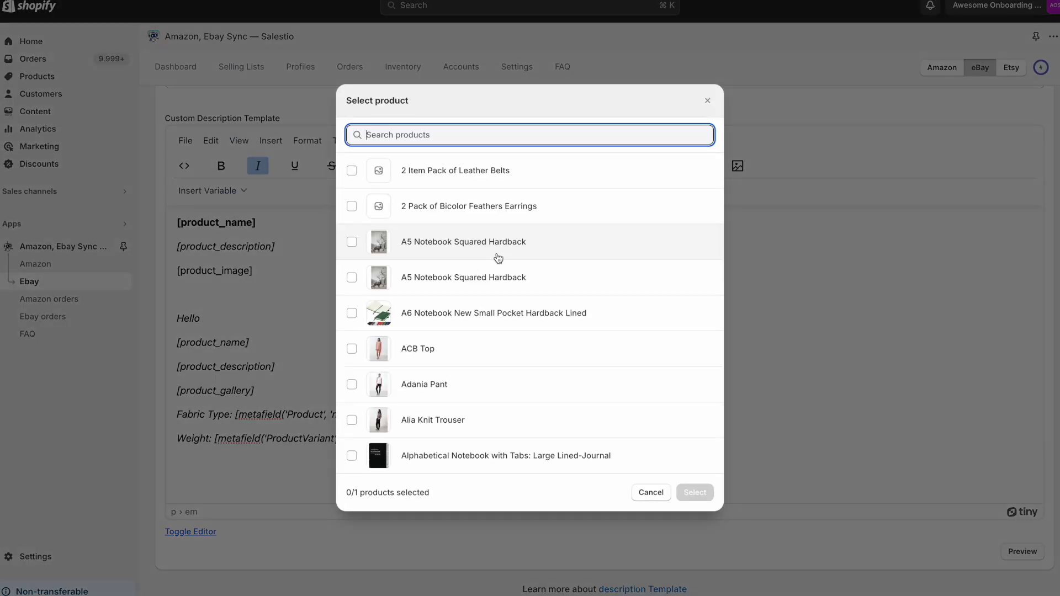
pyautogui.click(351, 313)
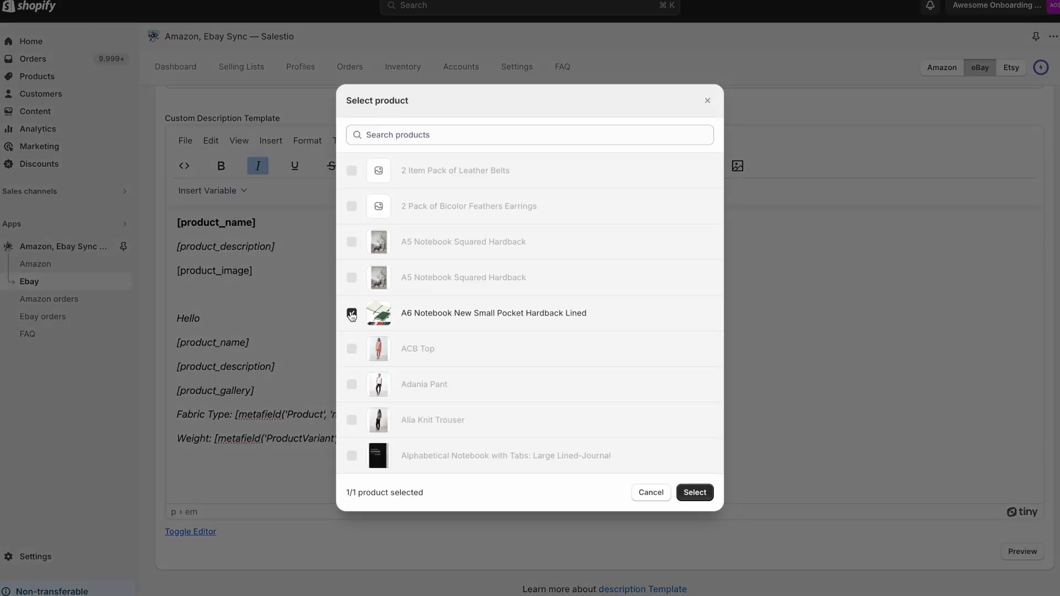
pyautogui.click(695, 493)
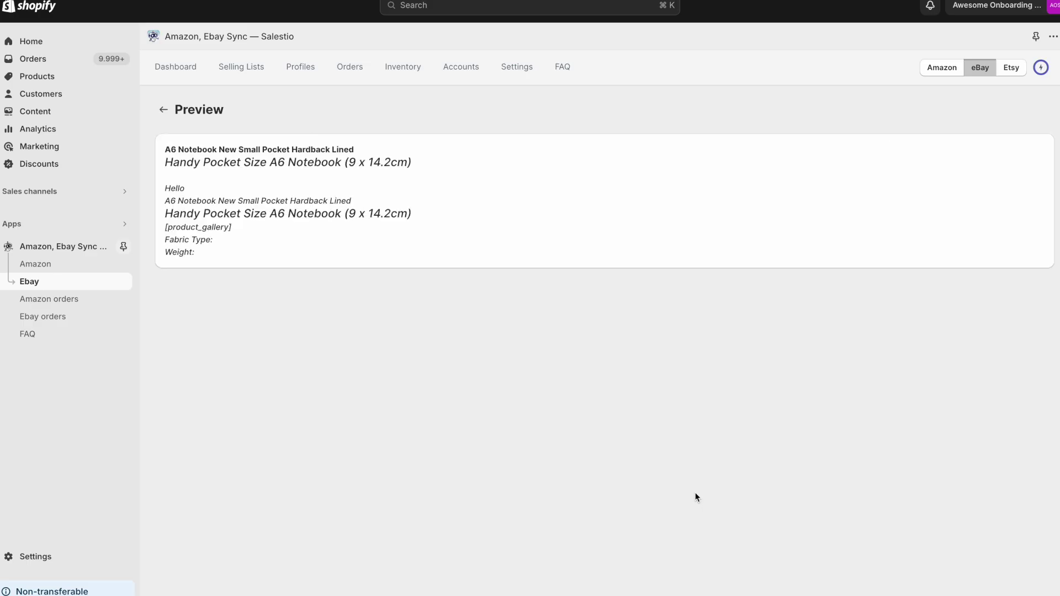
pyautogui.scroll(-15, 695, 497)
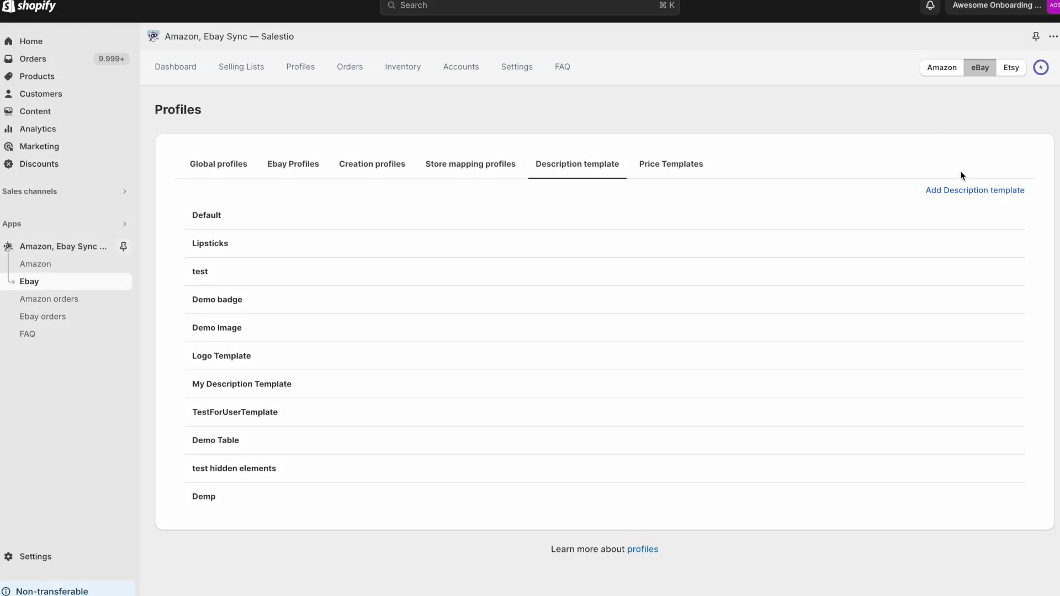
# Create a plain-HTML template named 'Salestio Template' from the pasted HTML and save it.
pyautogui.click(959, 189)
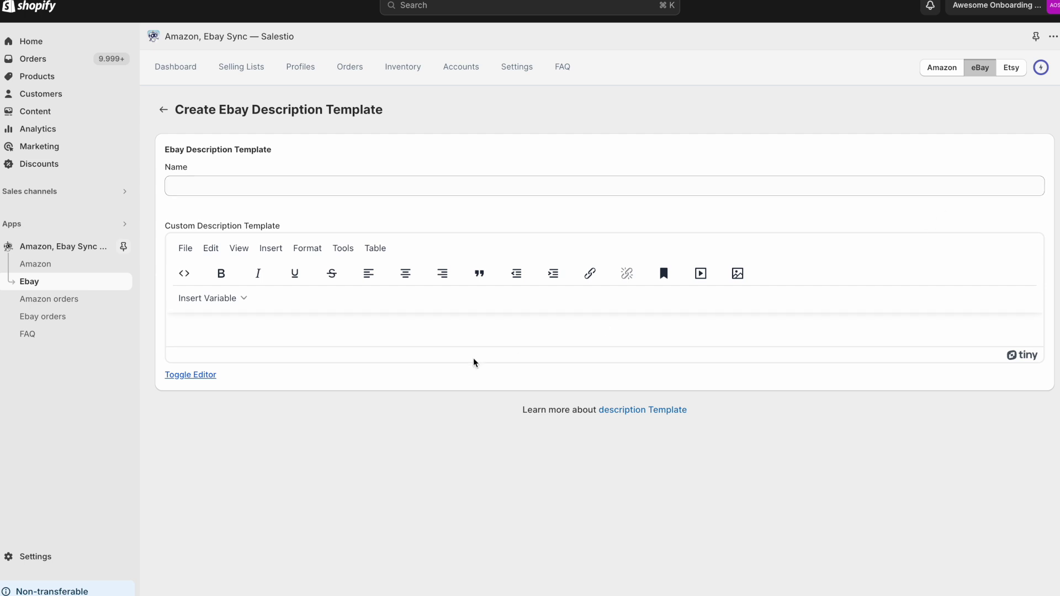
pyautogui.click(191, 376)
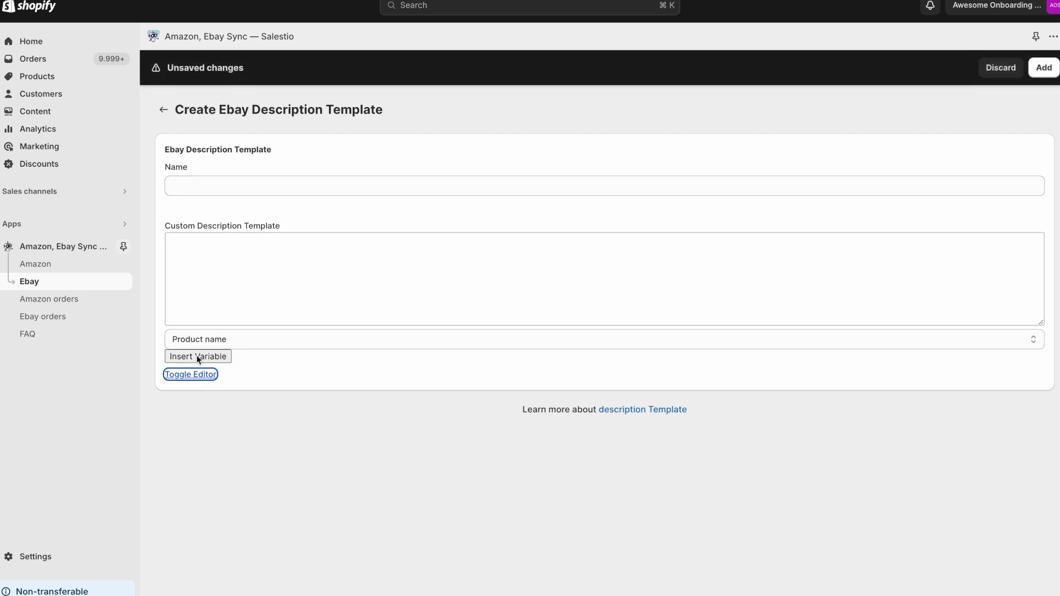
pyautogui.click(229, 189)
pyautogui.write('Sale')
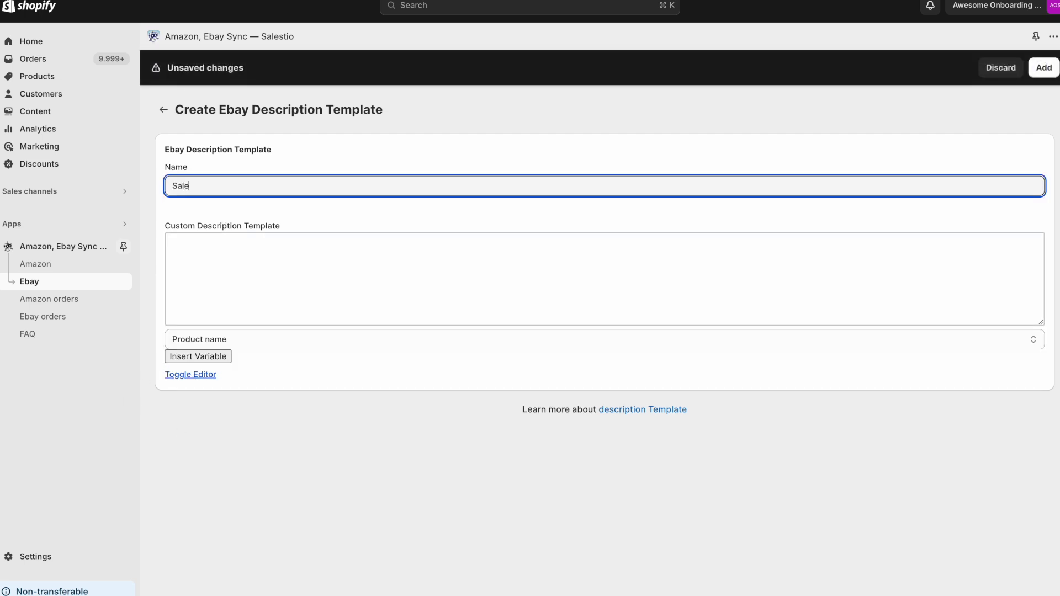
pyautogui.write('stio Teammplate')
pyautogui.click(286, 297)
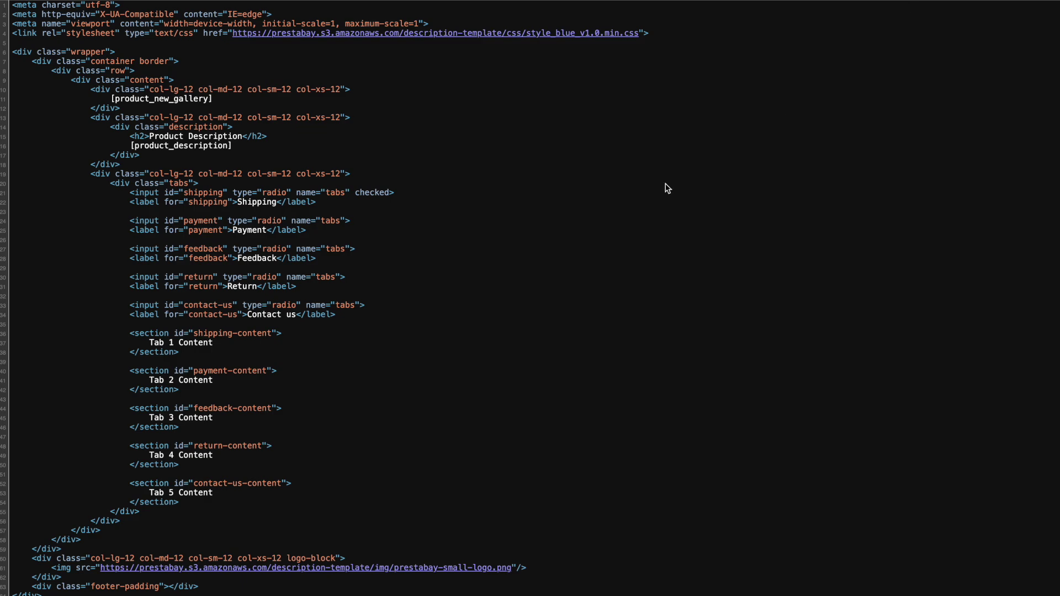
pyautogui.press('super+a')
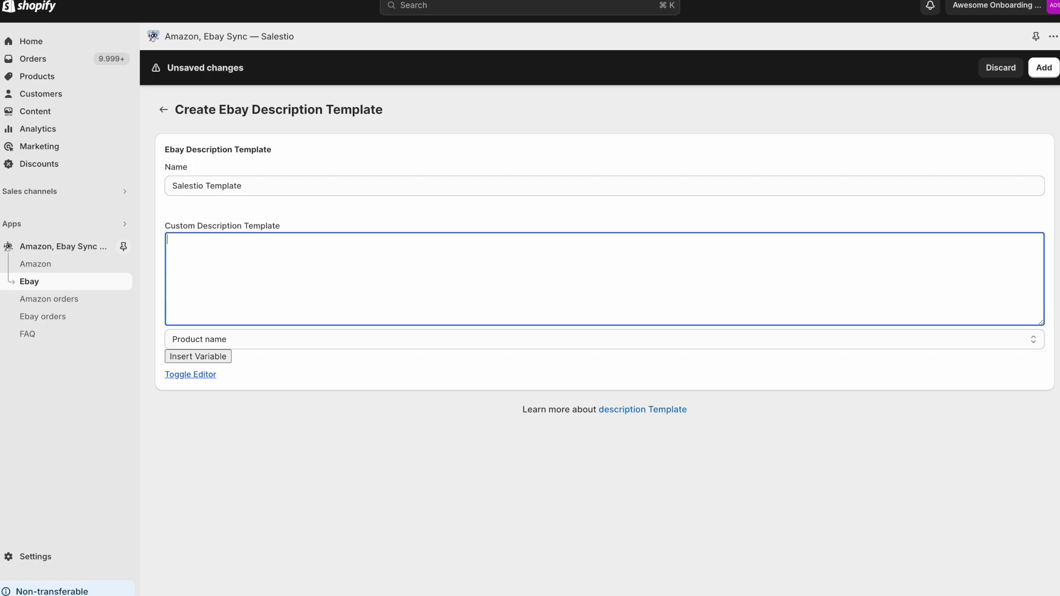
pyautogui.press('super+v')
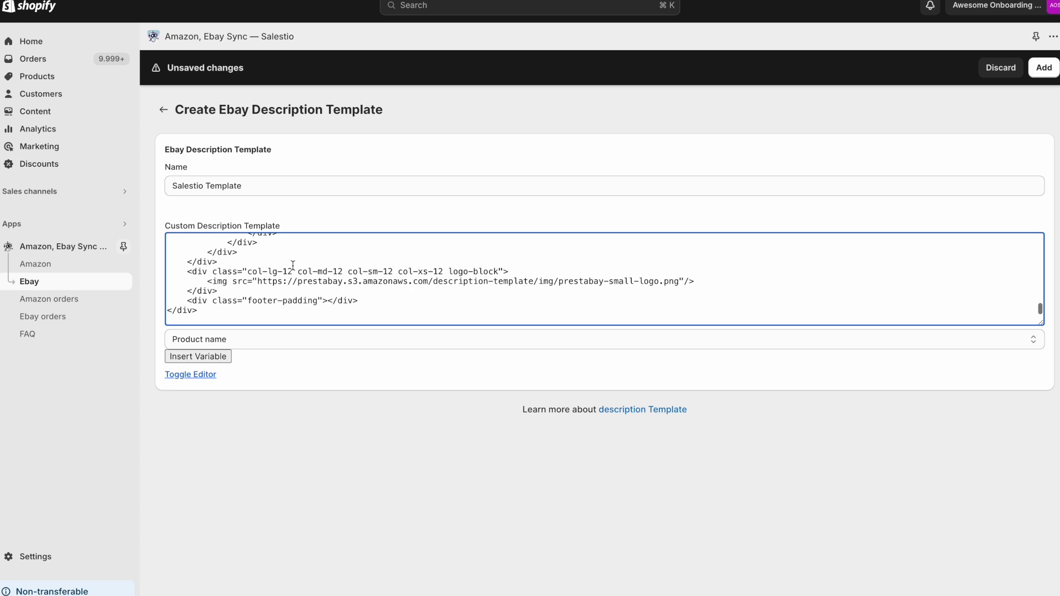
pyautogui.click(1043, 67)
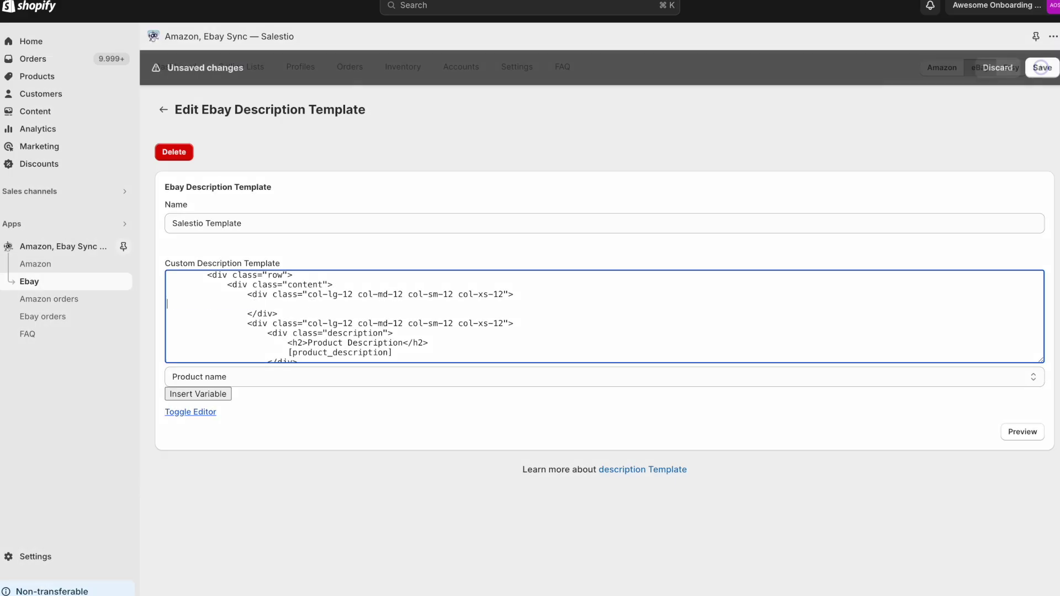
# Insert the Product image(1) variable into the template code and save.
pyautogui.click(223, 379)
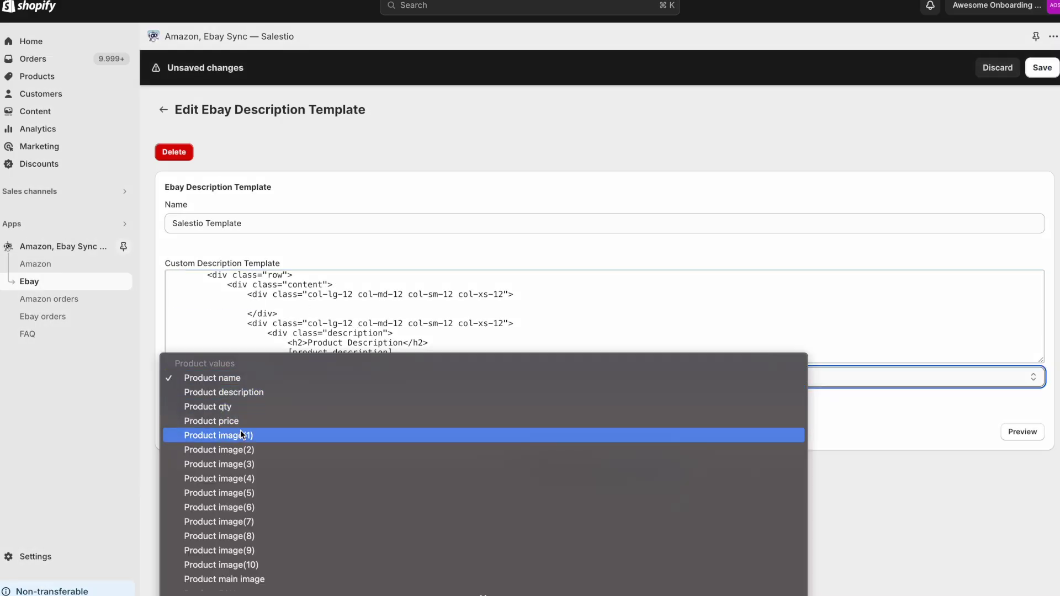
pyautogui.click(240, 434)
pyautogui.click(205, 393)
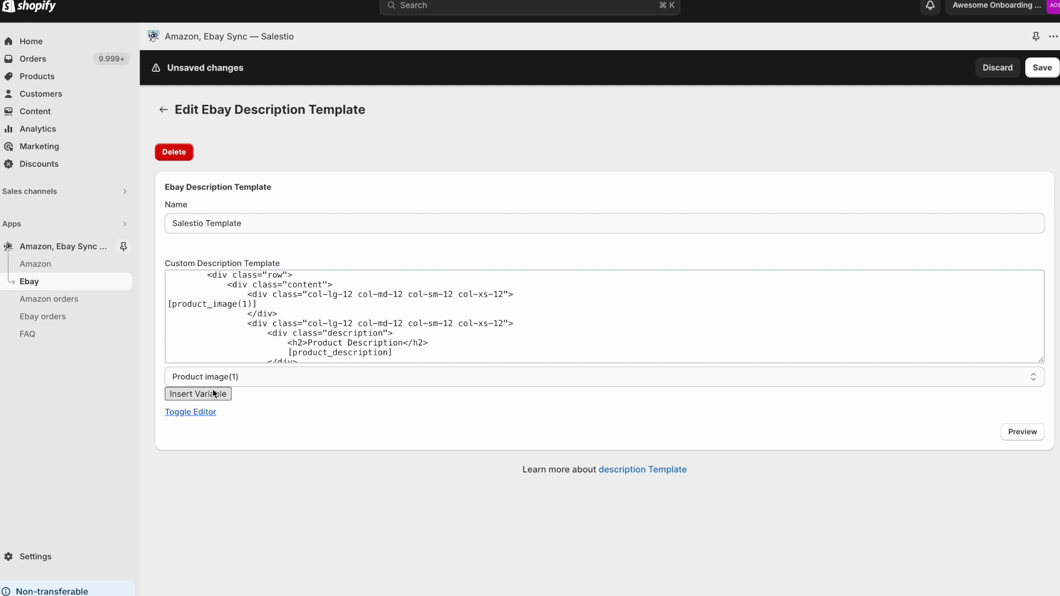
pyautogui.click(287, 313)
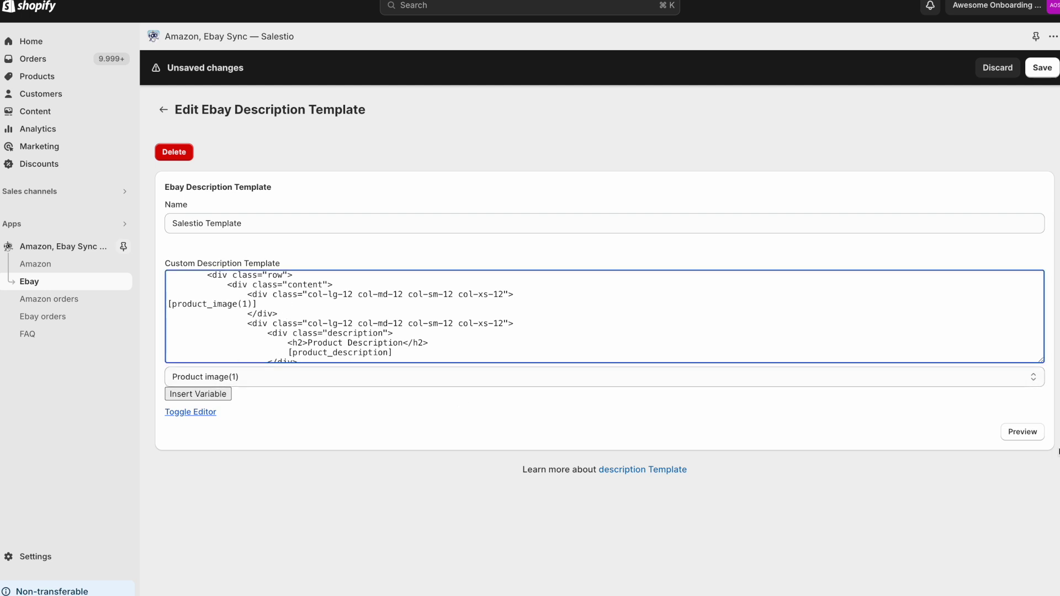
pyautogui.click(1055, 69)
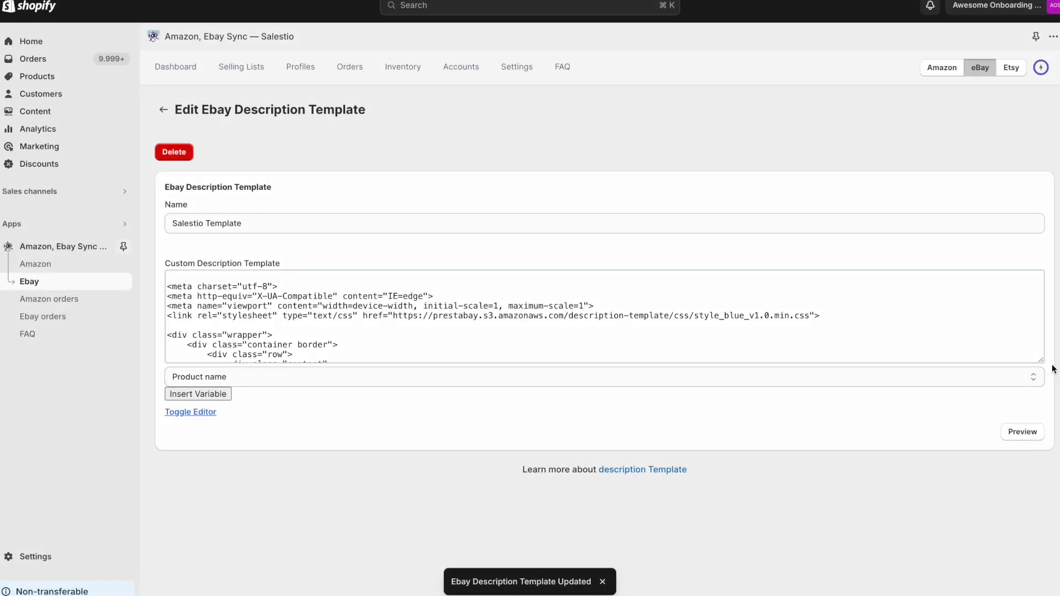
# Preview with ACB Top, checking Payment, Feedback, Return, Contact us and Shipping tabs, then return.
pyautogui.click(1022, 431)
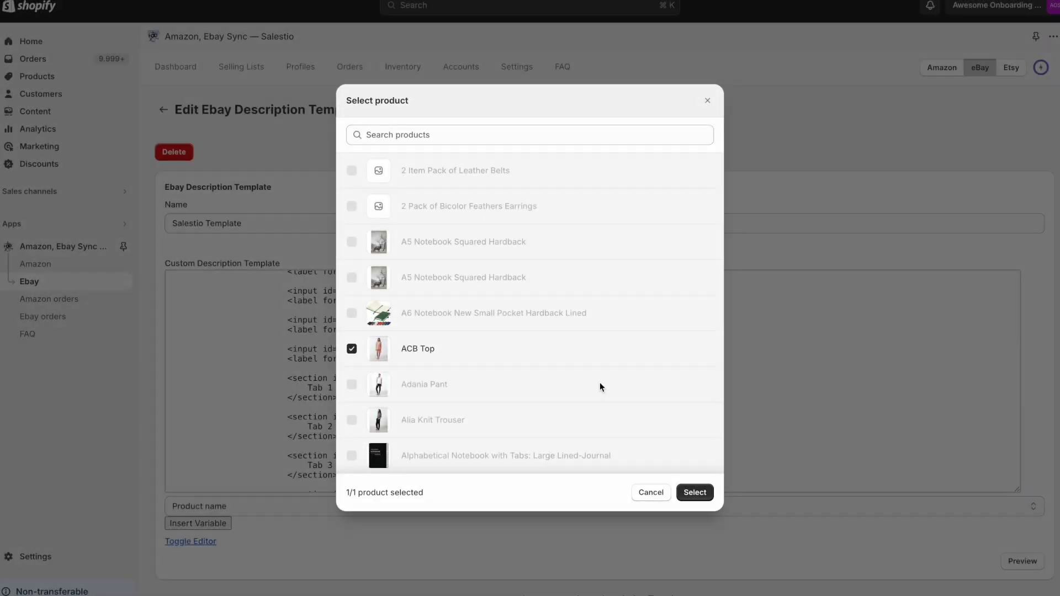
pyautogui.click(710, 488)
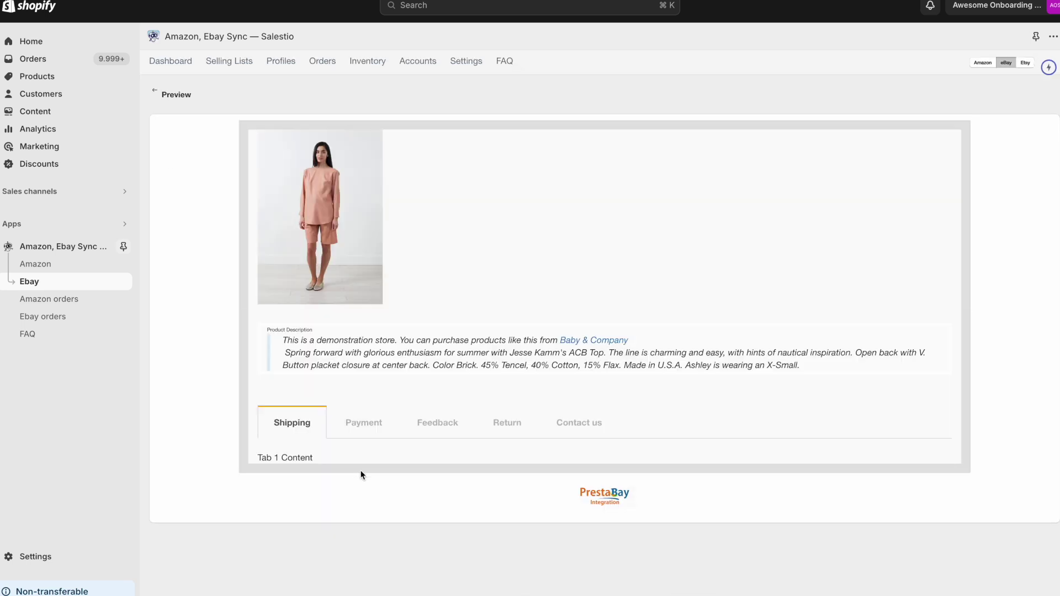
pyautogui.click(348, 430)
pyautogui.click(442, 426)
pyautogui.click(511, 426)
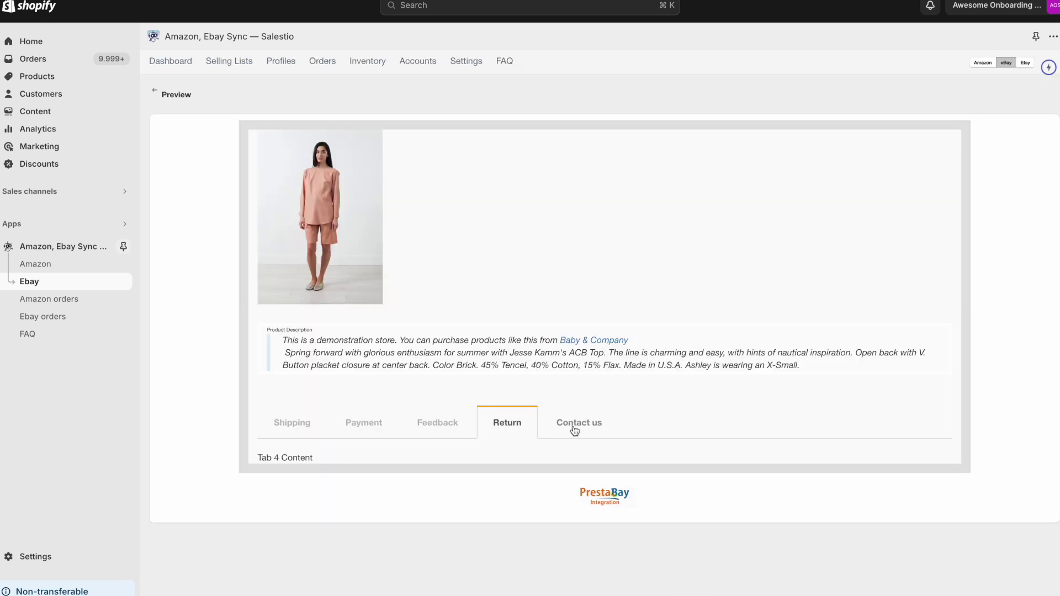
pyautogui.click(572, 426)
pyautogui.click(303, 436)
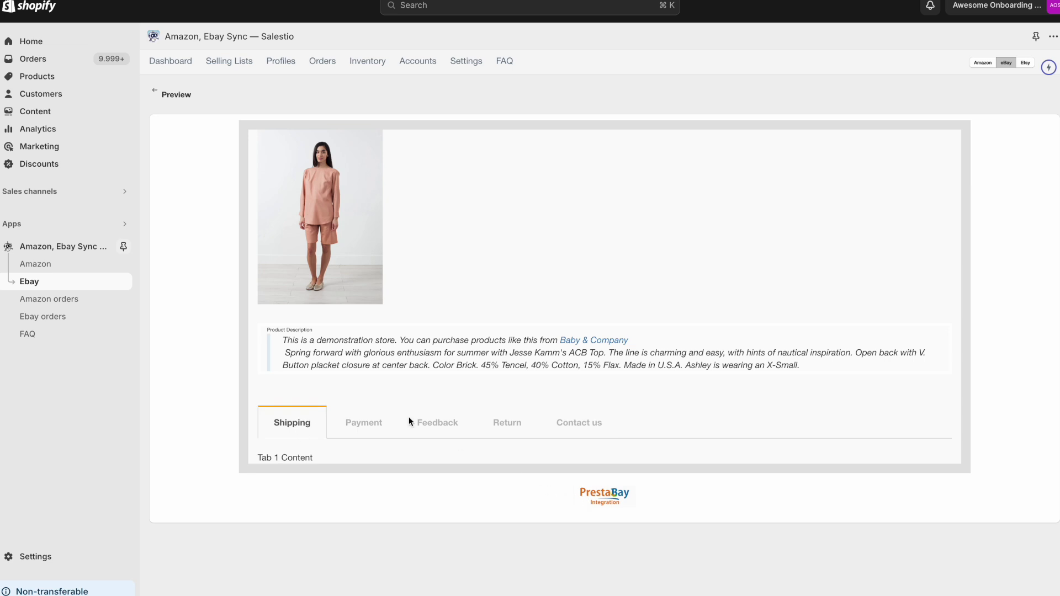
pyautogui.click(154, 90)
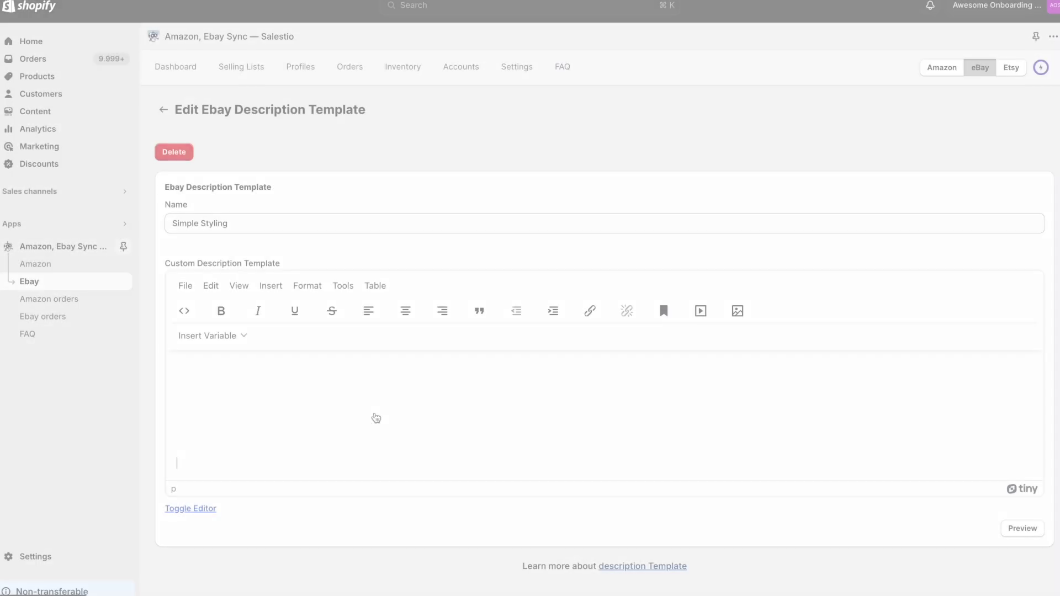
# Add a bold 'Test' line at the start of the description.
pyautogui.click(190, 367)
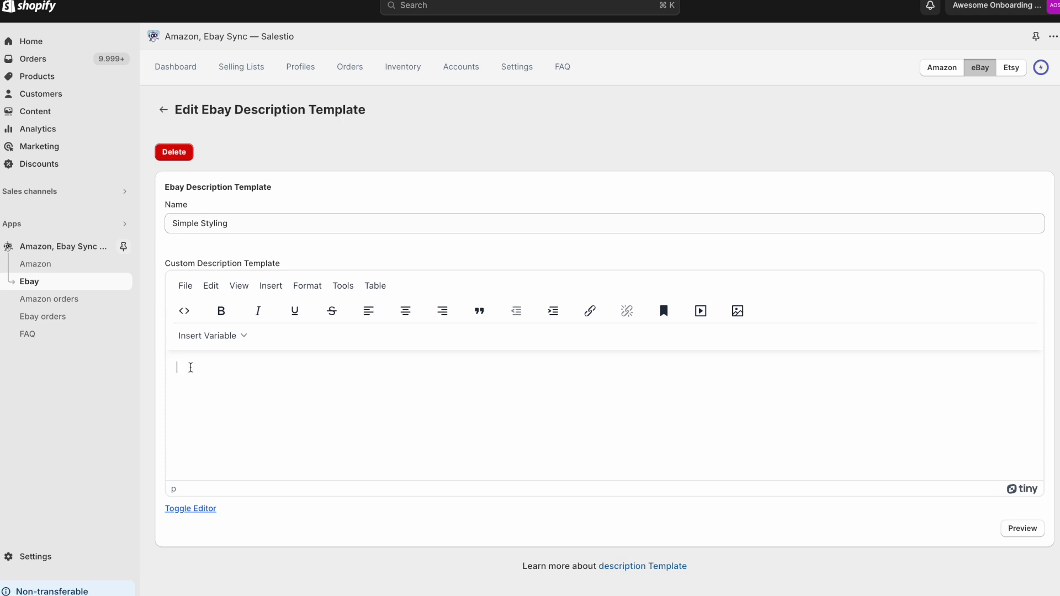
pyautogui.write('Test')
pyautogui.doubleClick(189, 367)
pyautogui.click(221, 311)
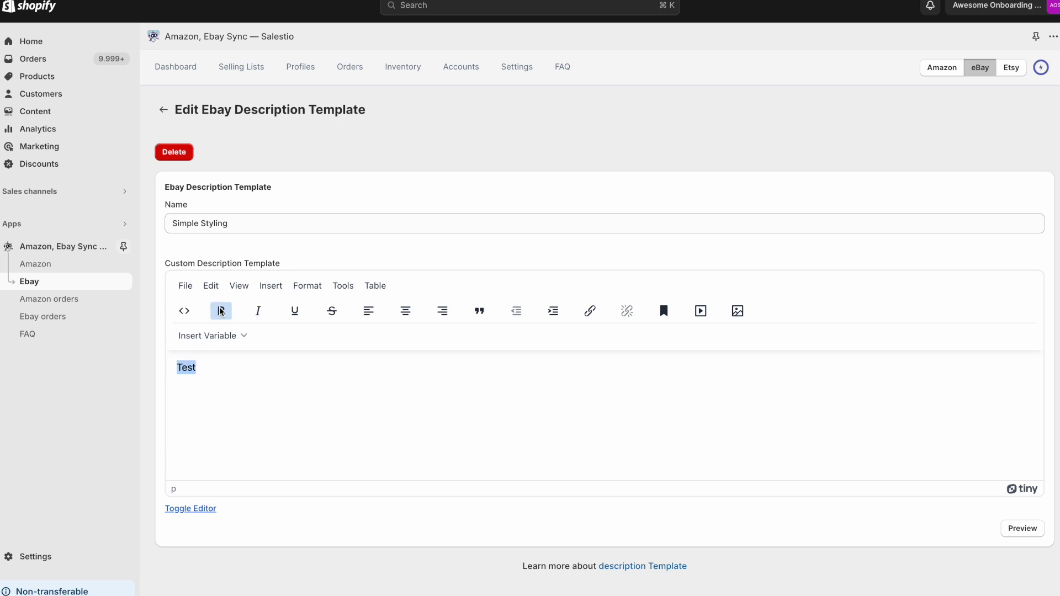
pyautogui.click(214, 372)
pyautogui.press('Return')
# Add a second, italic 'Test' line, switch to raw HTML, and copy the highlight CSS.
pyautogui.write('W')
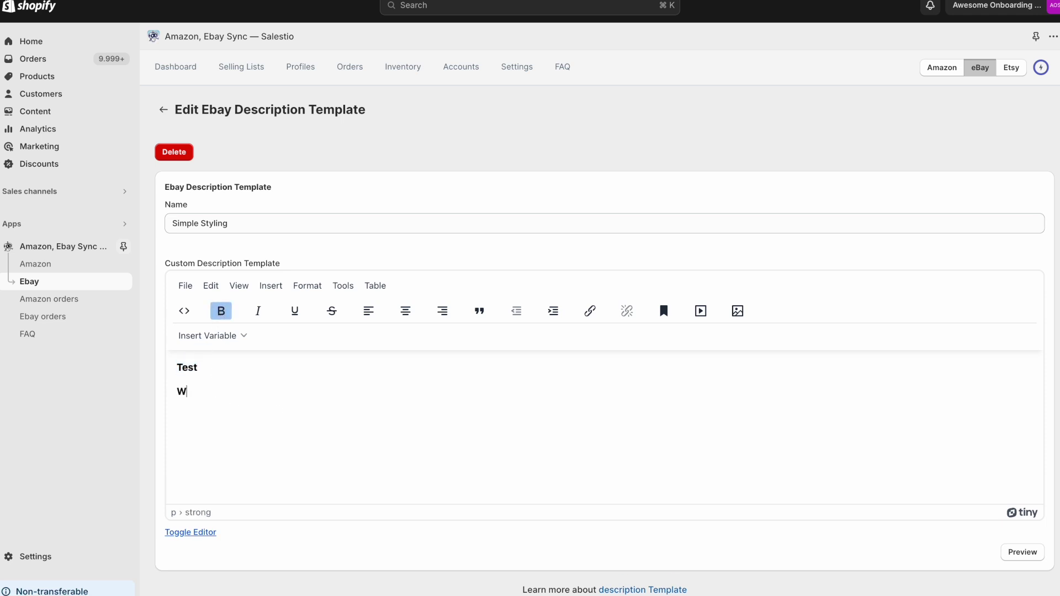
pyautogui.press('BackSpace')
pyautogui.write('Test')
pyautogui.hotkey('shift', 'Home')
pyautogui.click(222, 312)
pyautogui.click(250, 316)
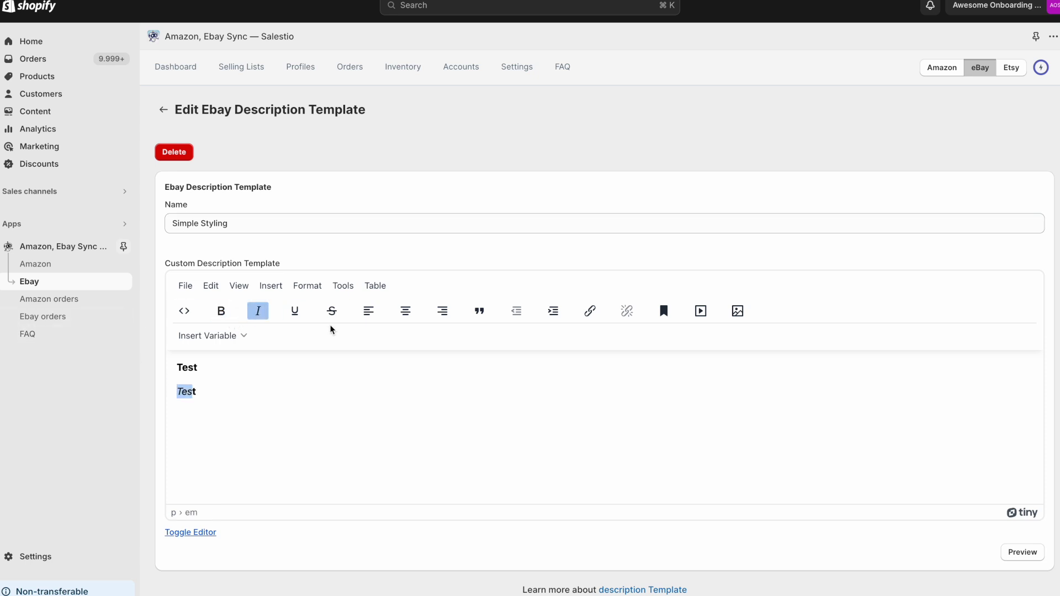
pyautogui.click(237, 390)
pyautogui.doubleClick(198, 391)
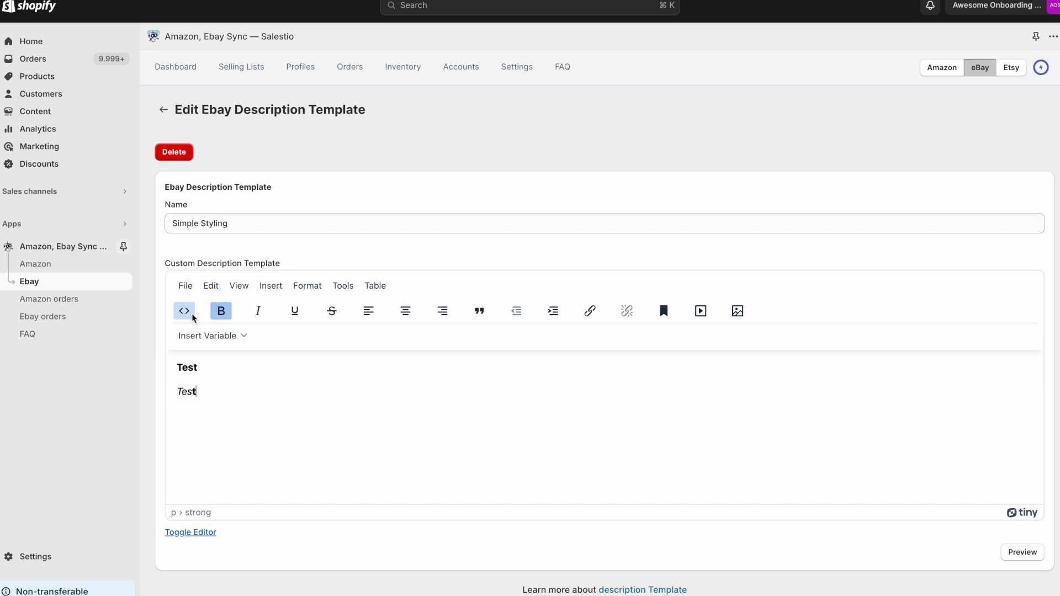
pyautogui.click(332, 413)
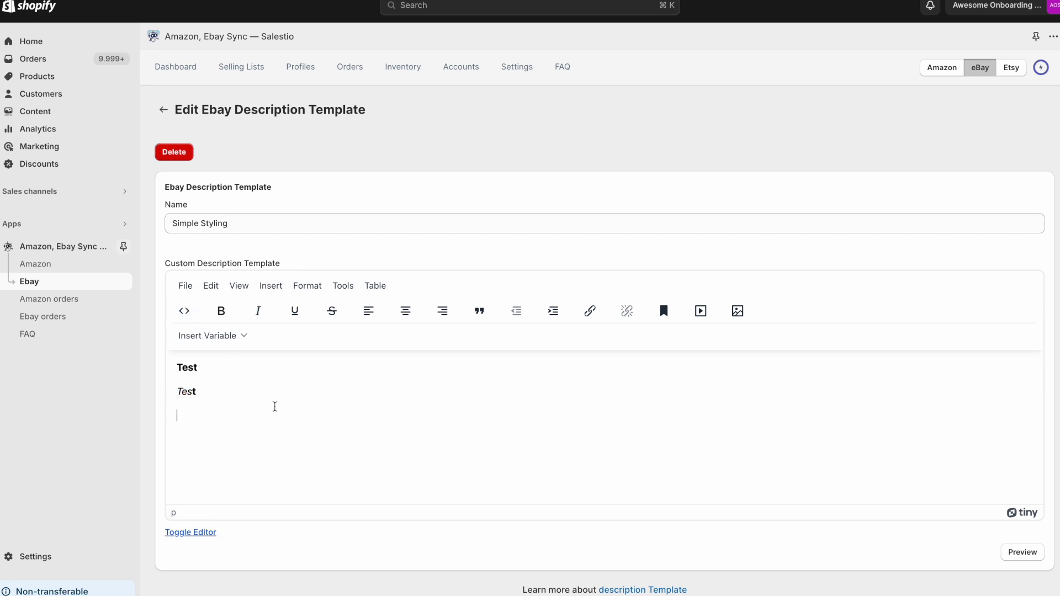
pyautogui.click(189, 532)
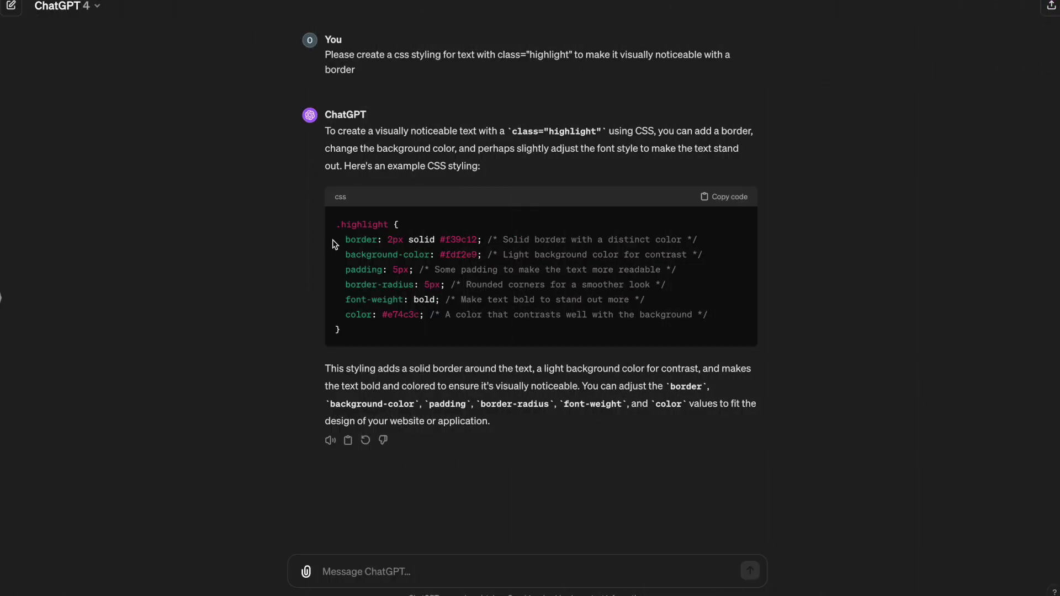
pyautogui.moveTo(336, 224); pyautogui.dragTo(366, 327)
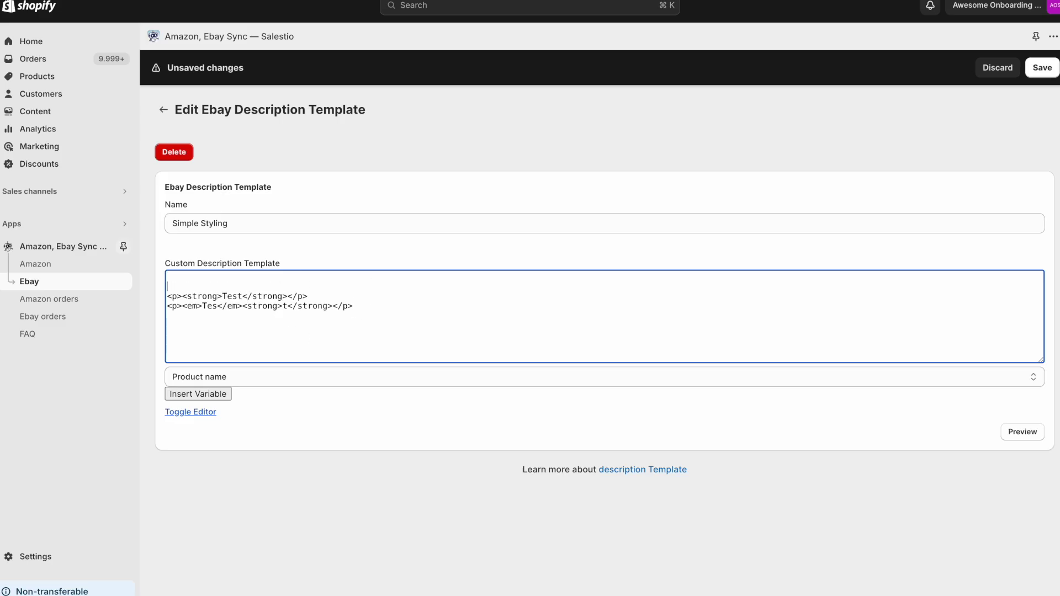
# Paste the .highlight CSS into the HTML, close it with </style>, and add a blank line.
pyautogui.write('.highlight {   border: 2px solid #f39c12; /* Solid border with a distinct color */   background-color: #fdf2e9; /* Light background color for contrast */   padding: 5px; /* Some padding to make the text more readable */   border-radius: 5px; /* Rounded corners for a smoother look */   font-weight: bold; /* Make text bold to stand out more */   color: #e74c3c; /* A color that contrasts well with the background */ }')
pyautogui.scroll(1, 202, 322)
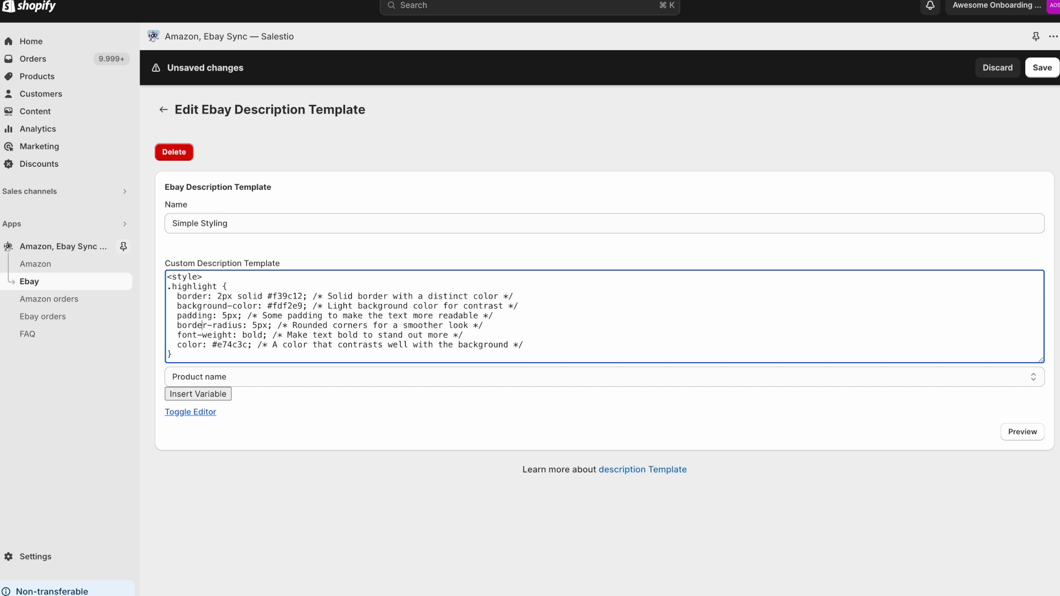
pyautogui.press('Return')
pyautogui.write('</st')
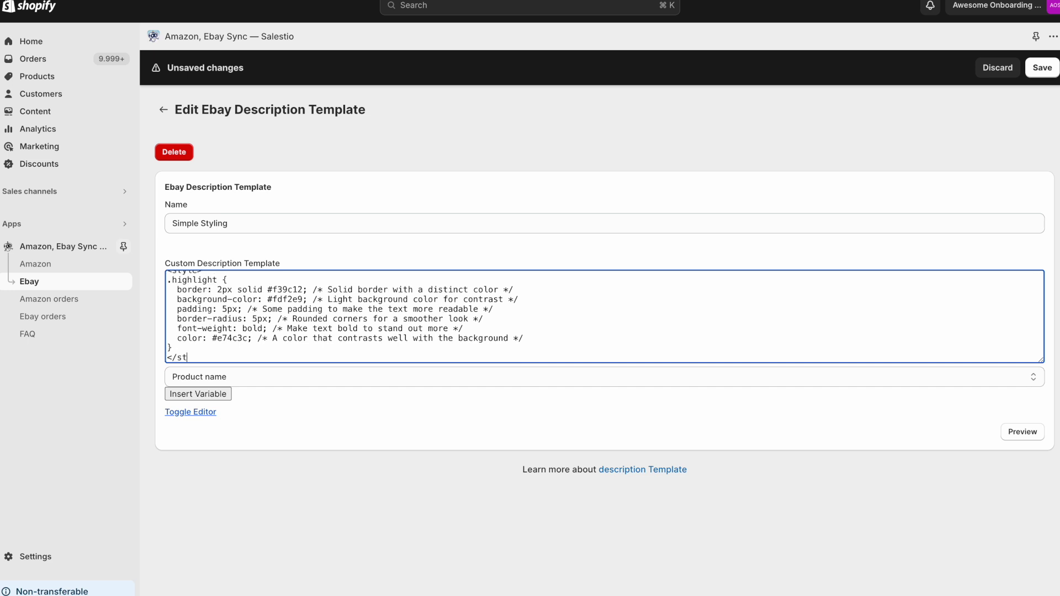
pyautogui.write('yle>')
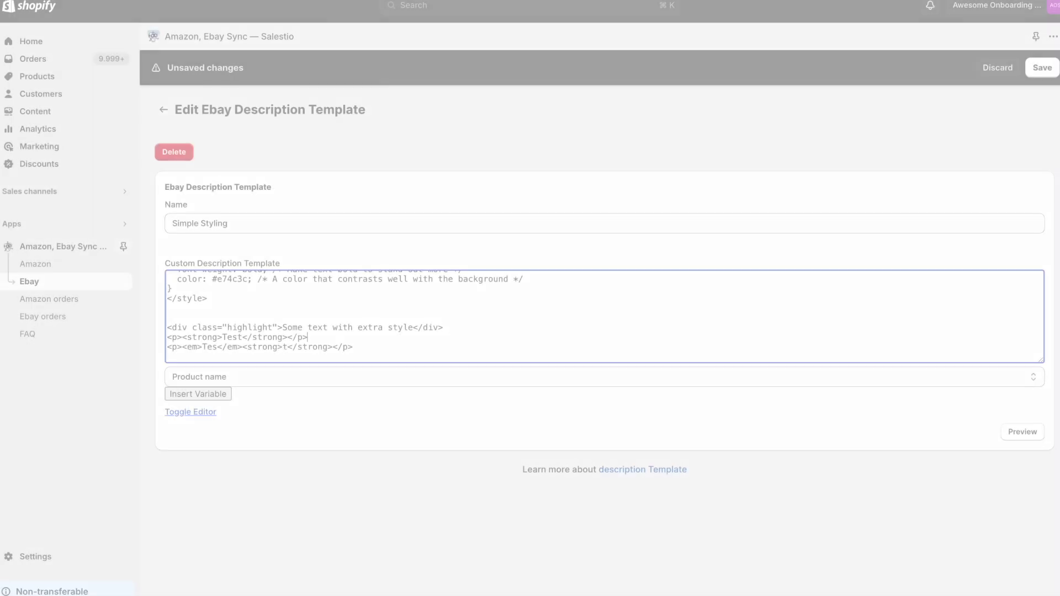
pyautogui.press('Return')
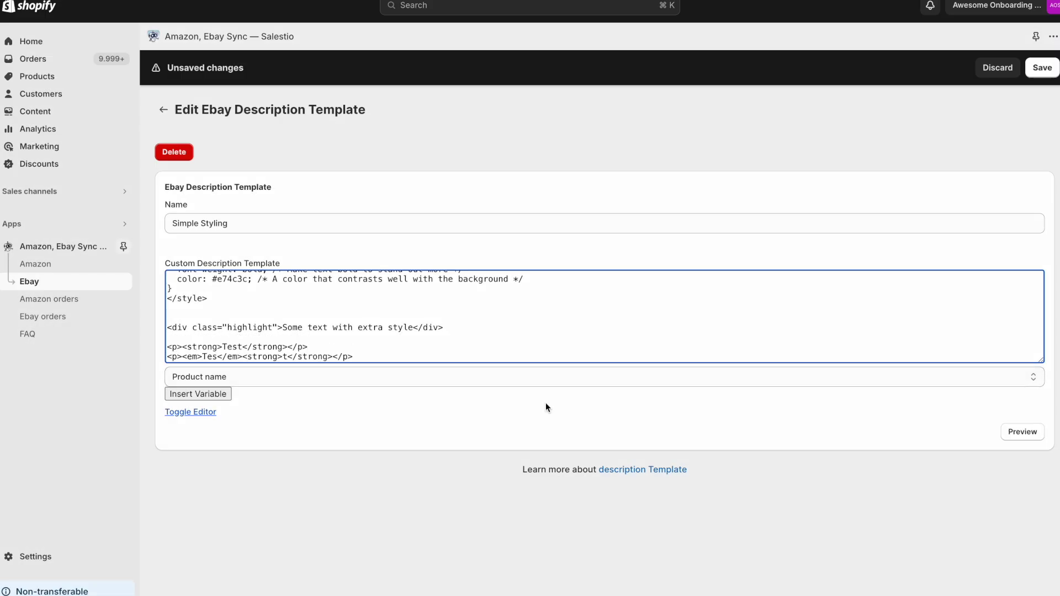